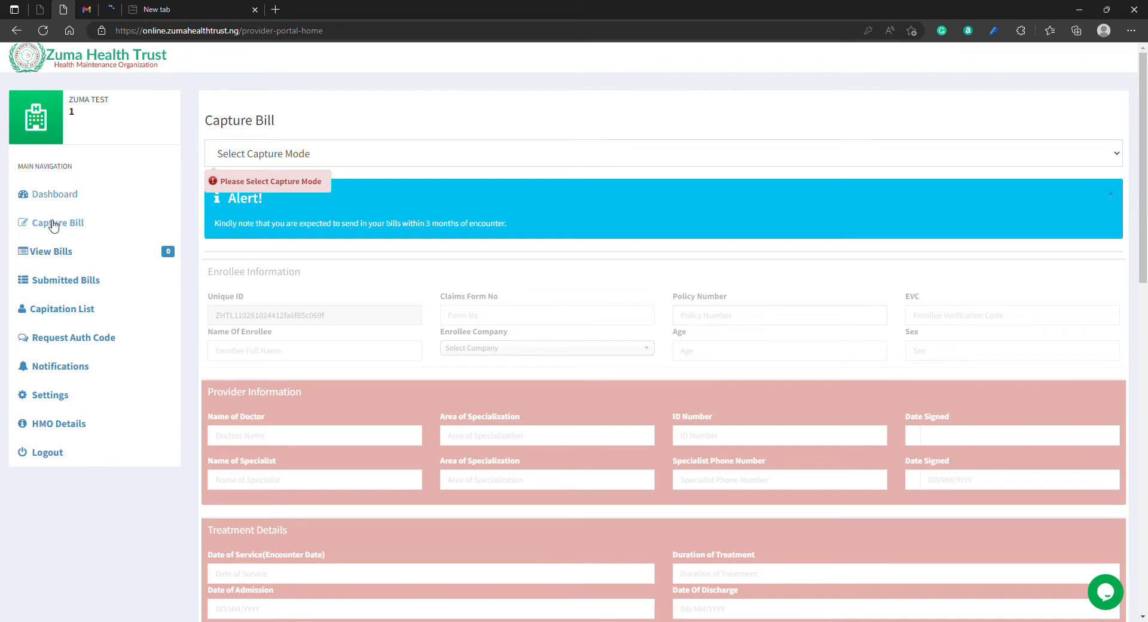
Step: Set the bill's capture mode to NYSC and the enrollee company to Zuma Health Trust
click(568, 156)
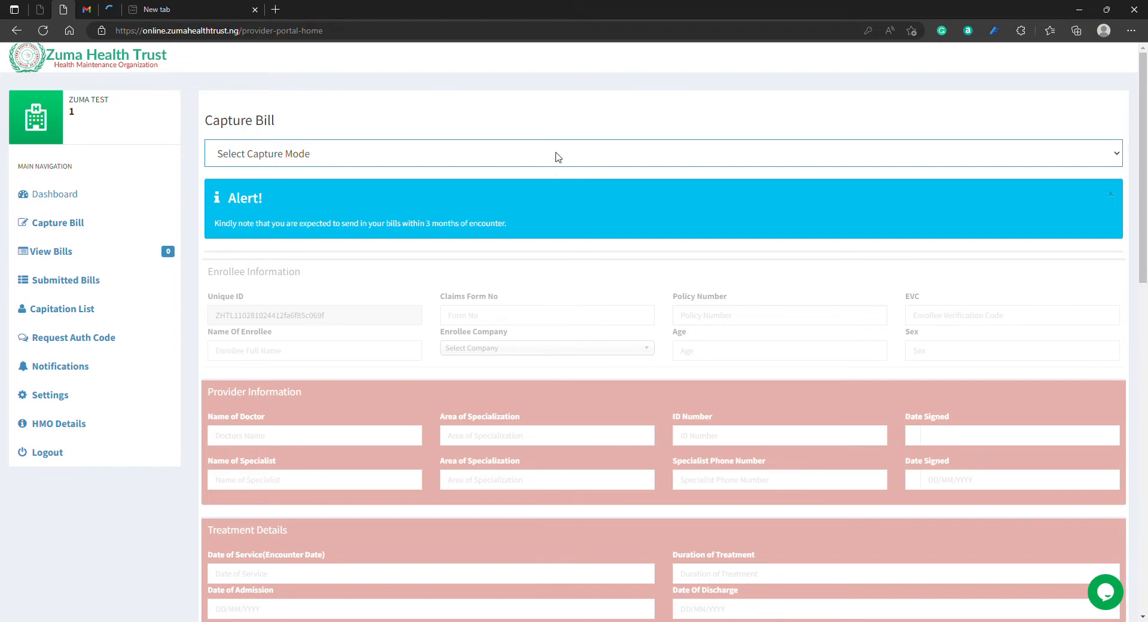
click(518, 250)
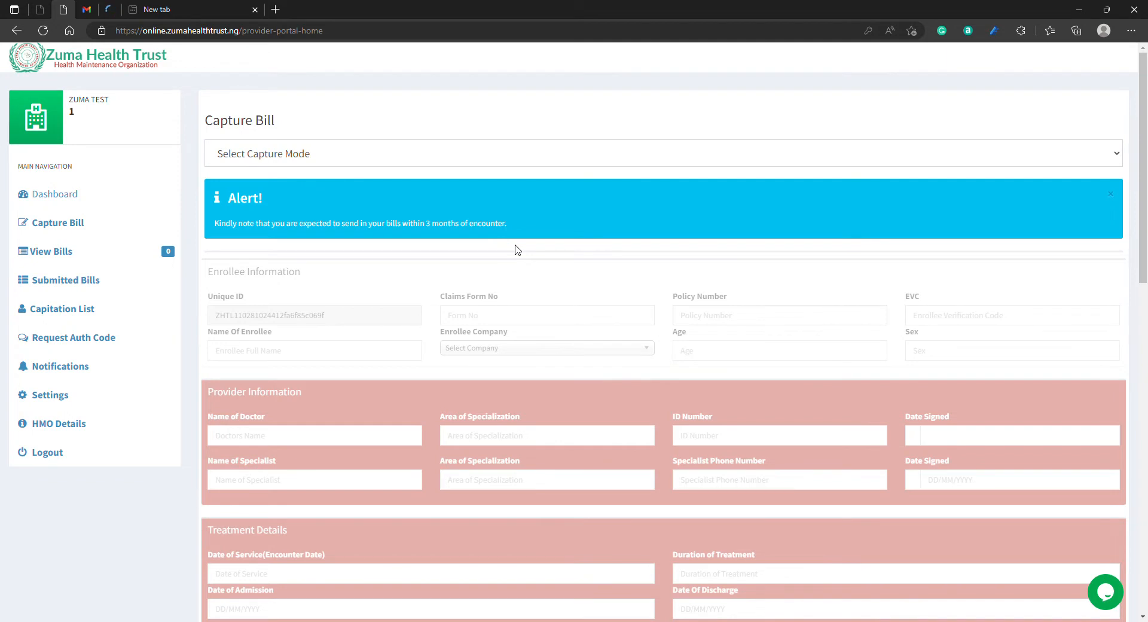
click(555, 151)
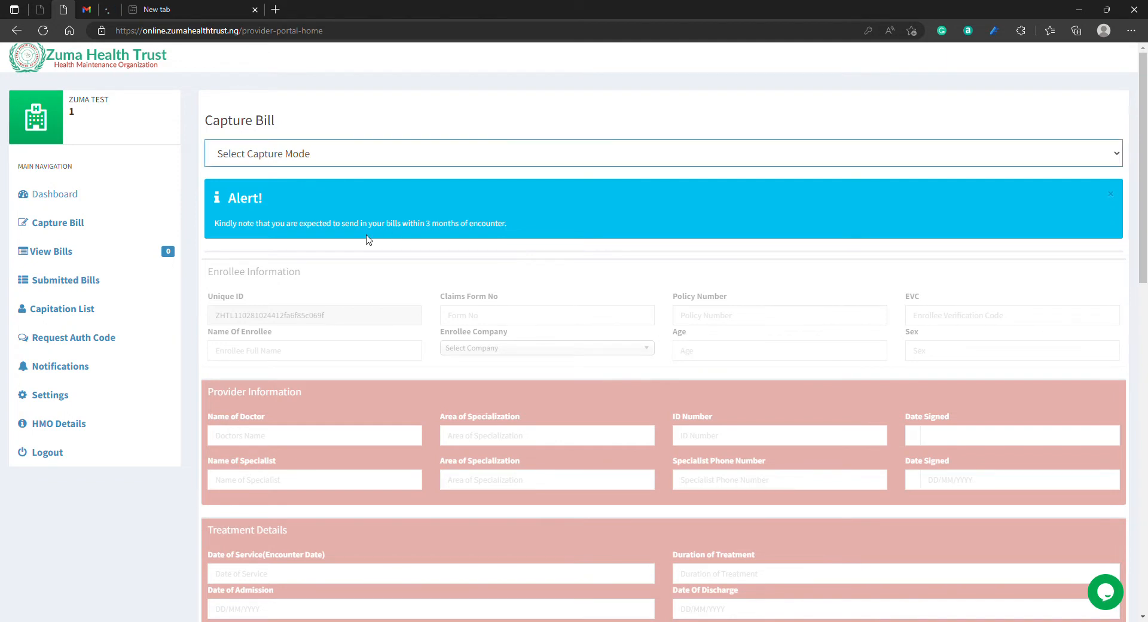
click(369, 239)
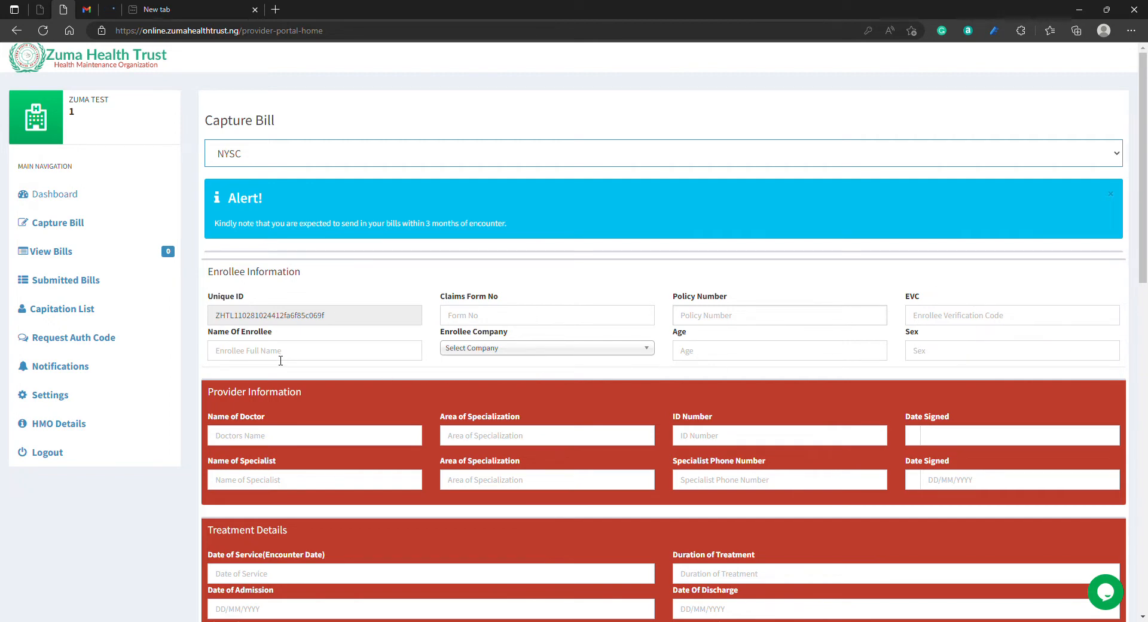
click(647, 349)
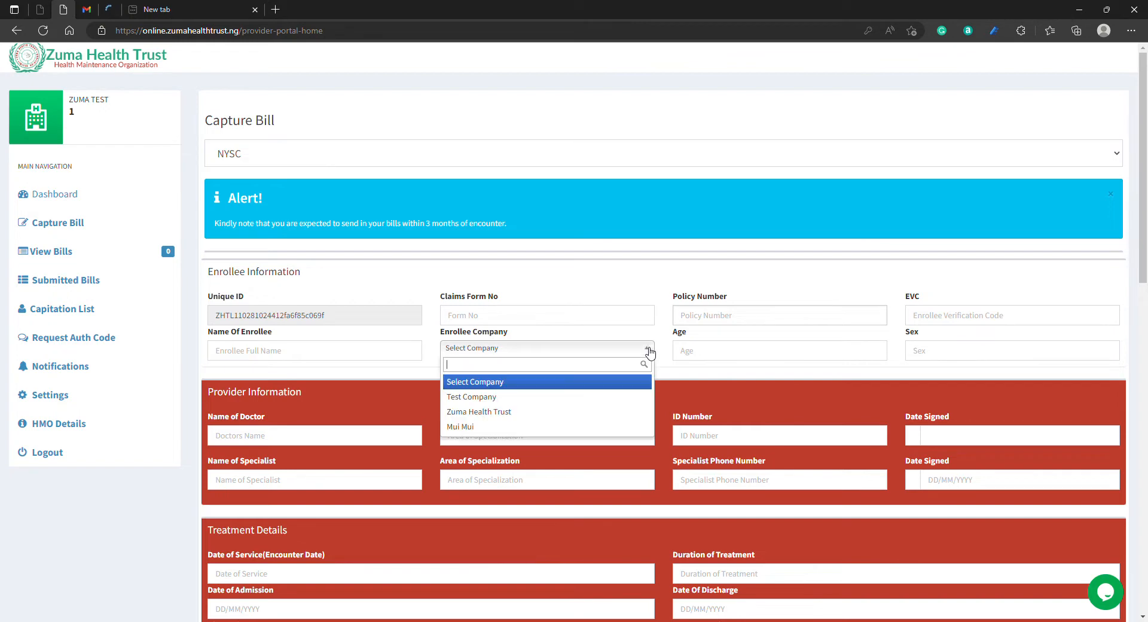
click(531, 413)
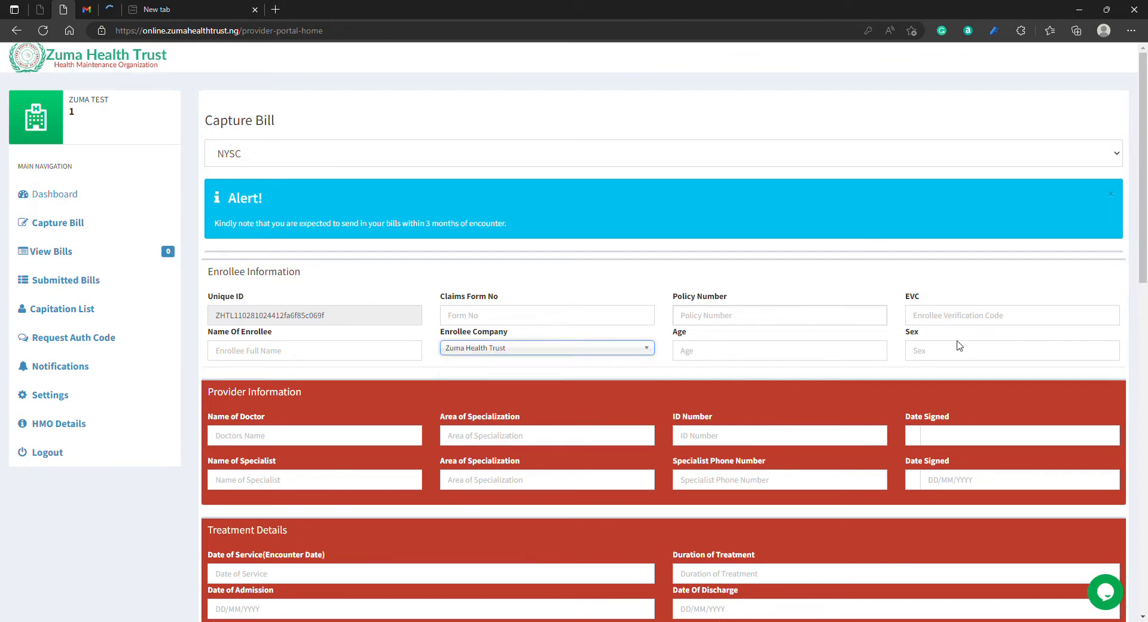
Step: Review the enrollee, provider, treatment, service and drug sections of the bill form
scroll(284, 168, down, 2)
scroll(283, 168, down, 3)
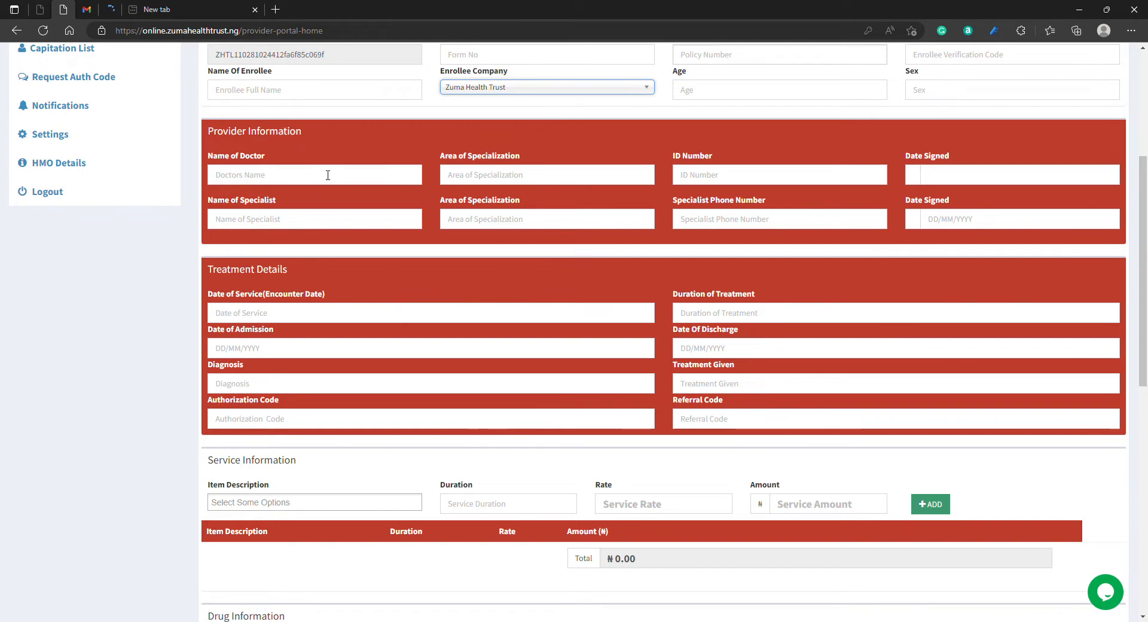
scroll(371, 239, up, 2)
scroll(406, 305, down, 1)
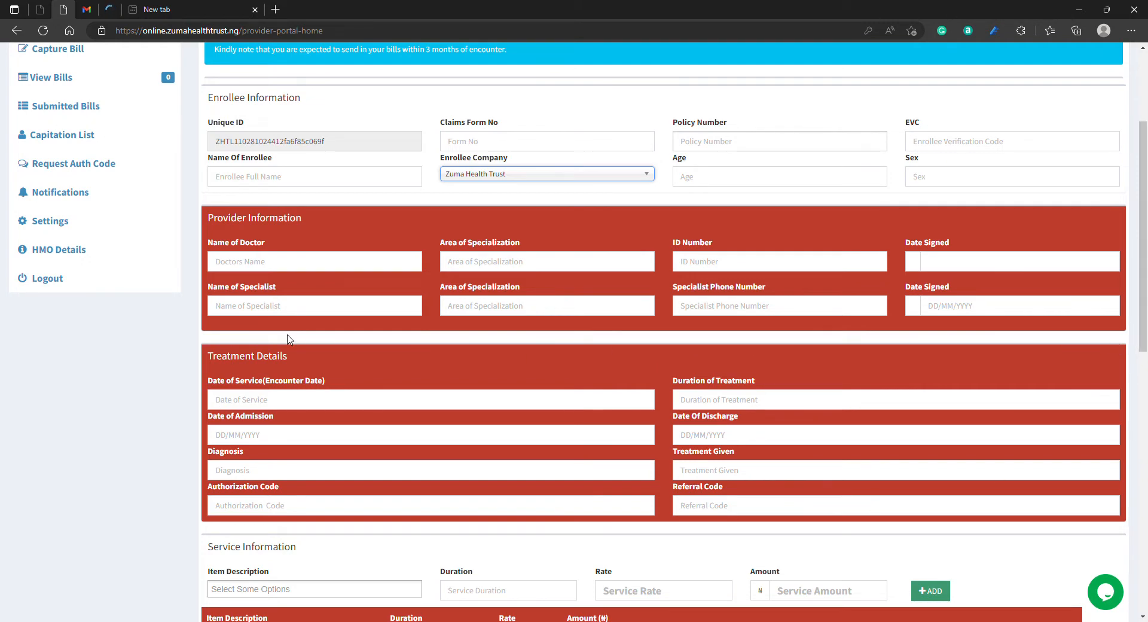
click(299, 399)
click(228, 400)
scroll(317, 517, up, 1)
scroll(317, 517, up, 3)
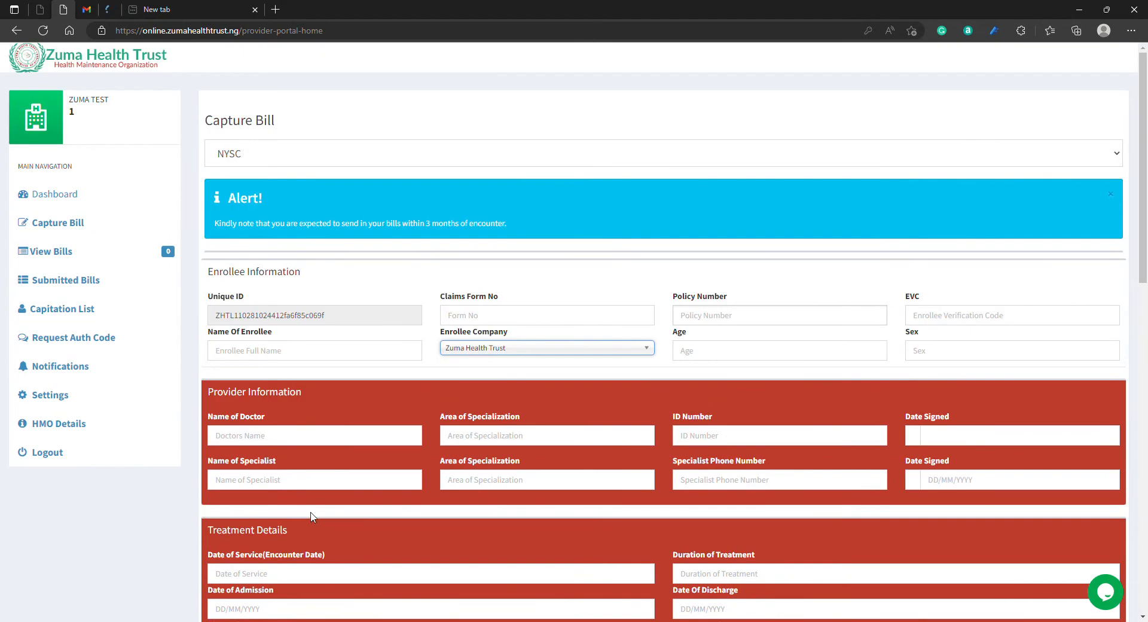
scroll(316, 517, down, 6)
scroll(312, 514, up, 4)
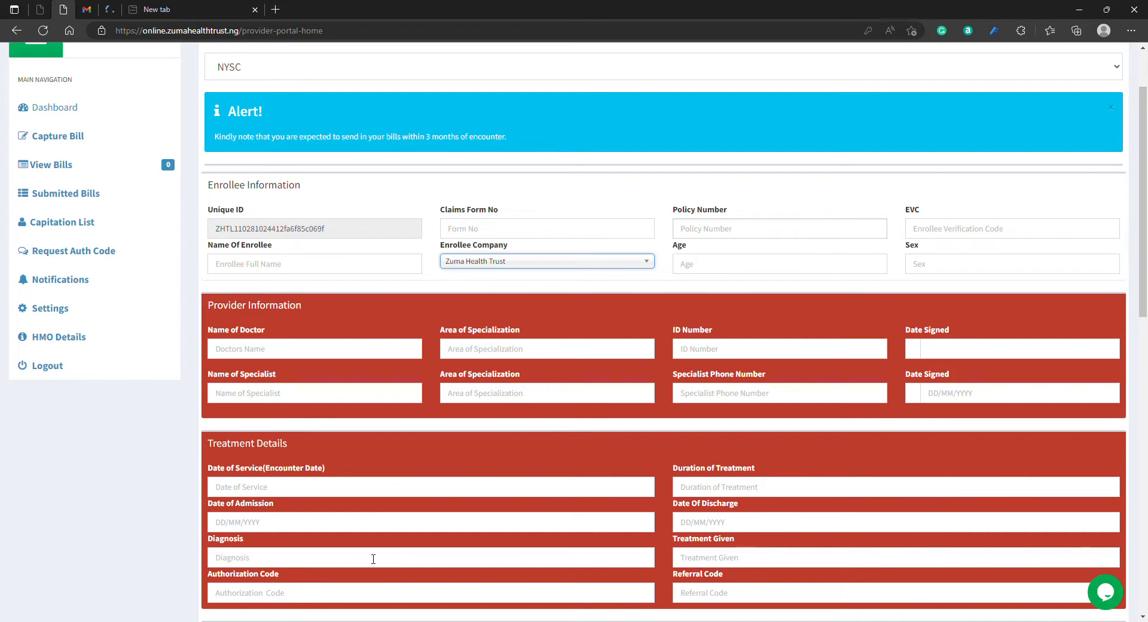
scroll(438, 575, up, 2)
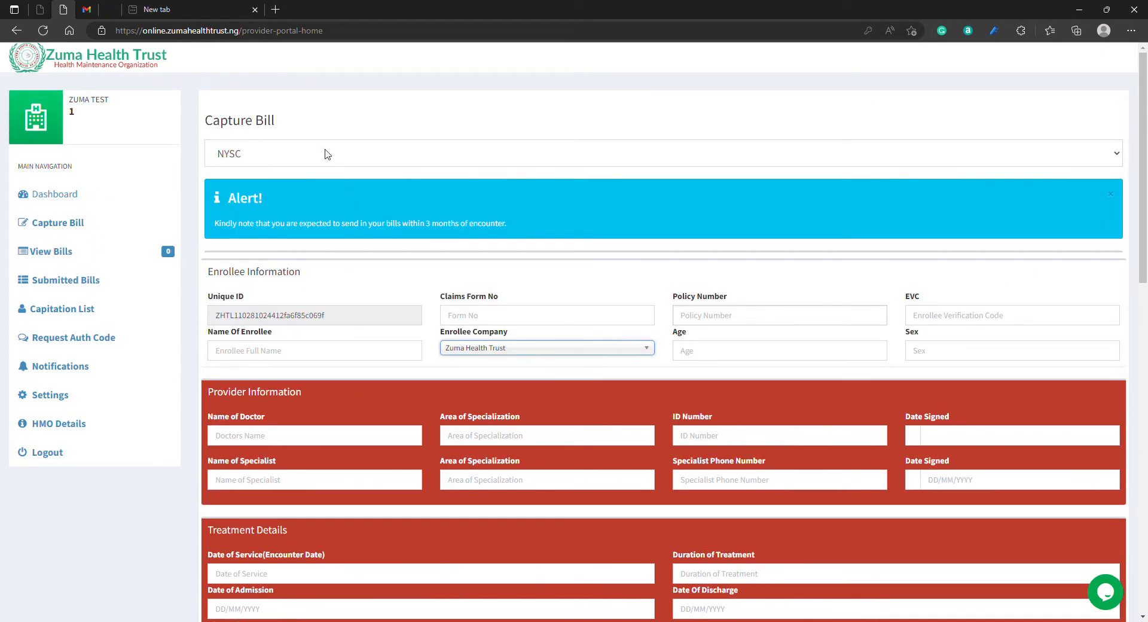
scroll(419, 190, down, 8)
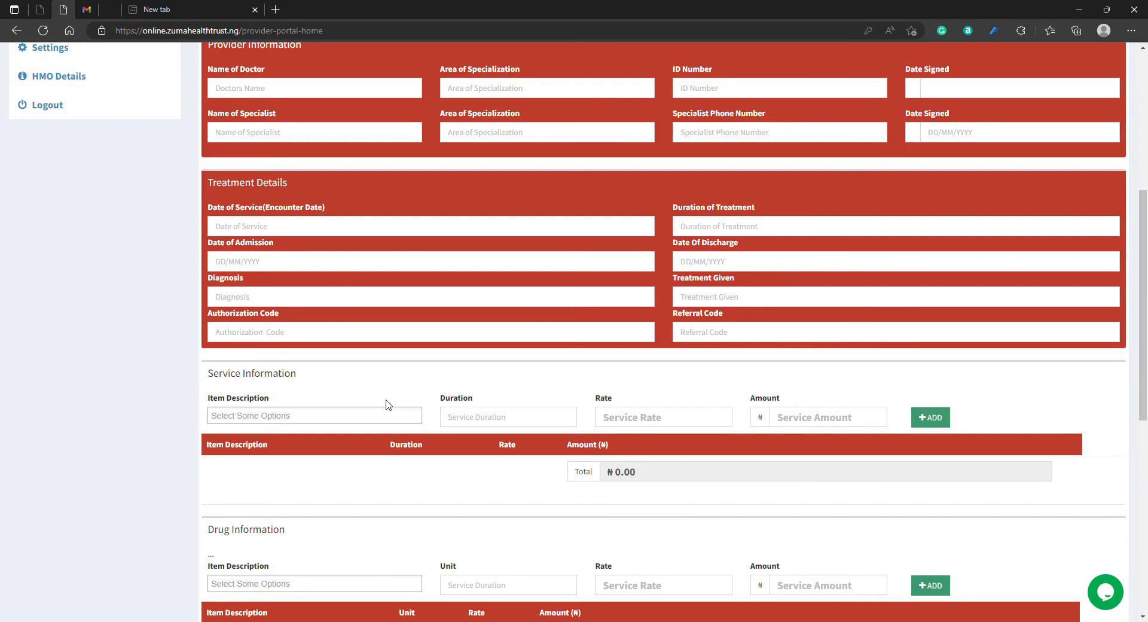
scroll(302, 356, up, 8)
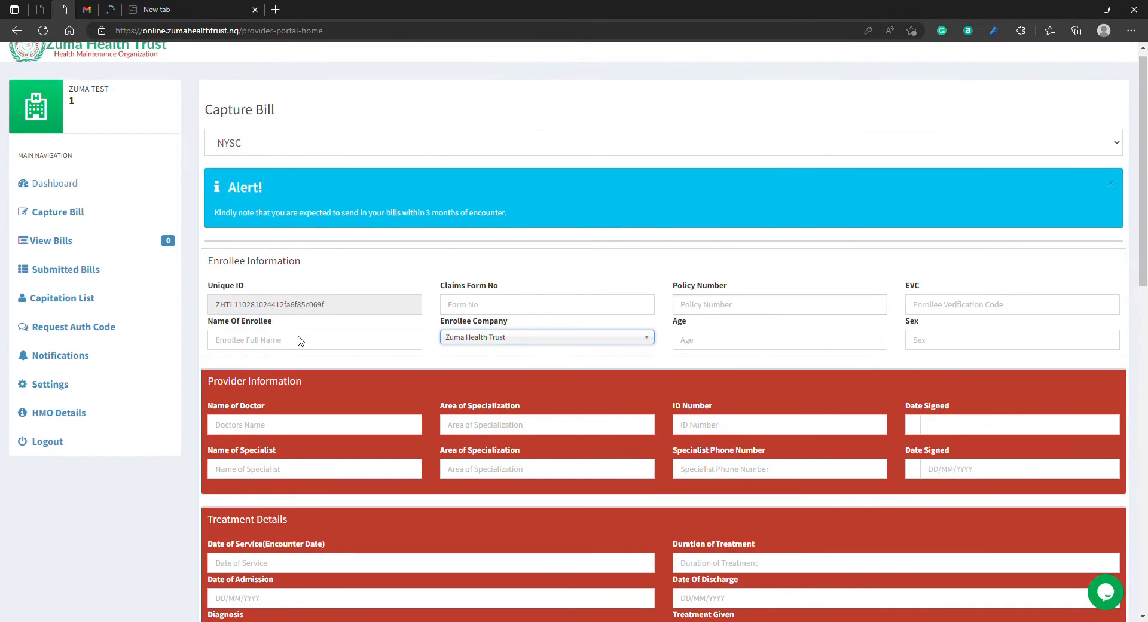
scroll(410, 435, down, 9)
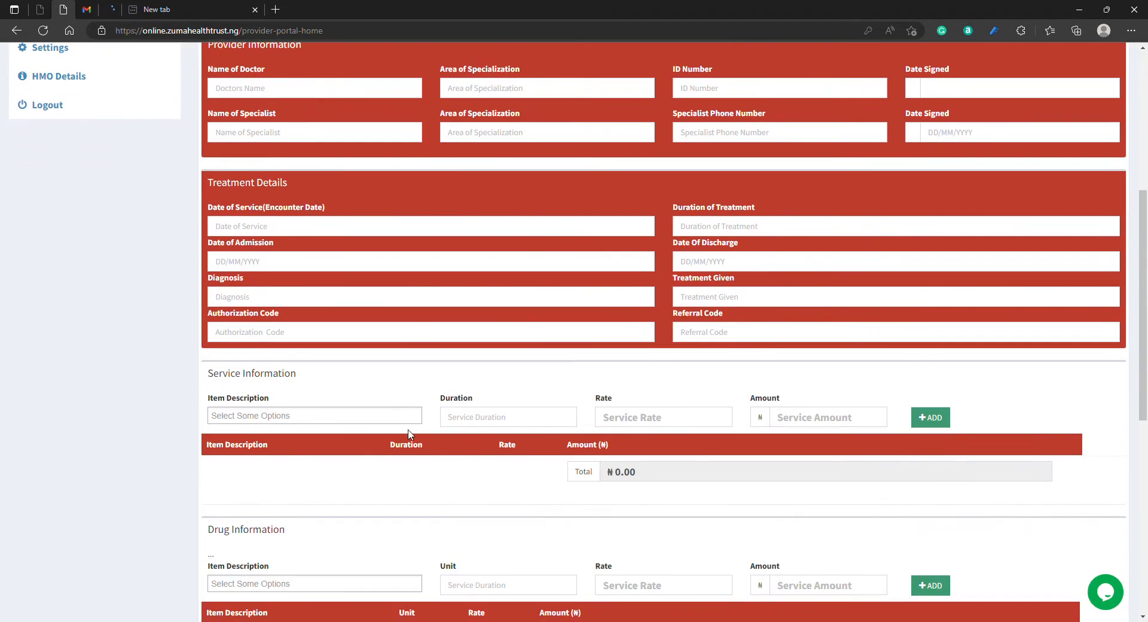
scroll(411, 435, up, 9)
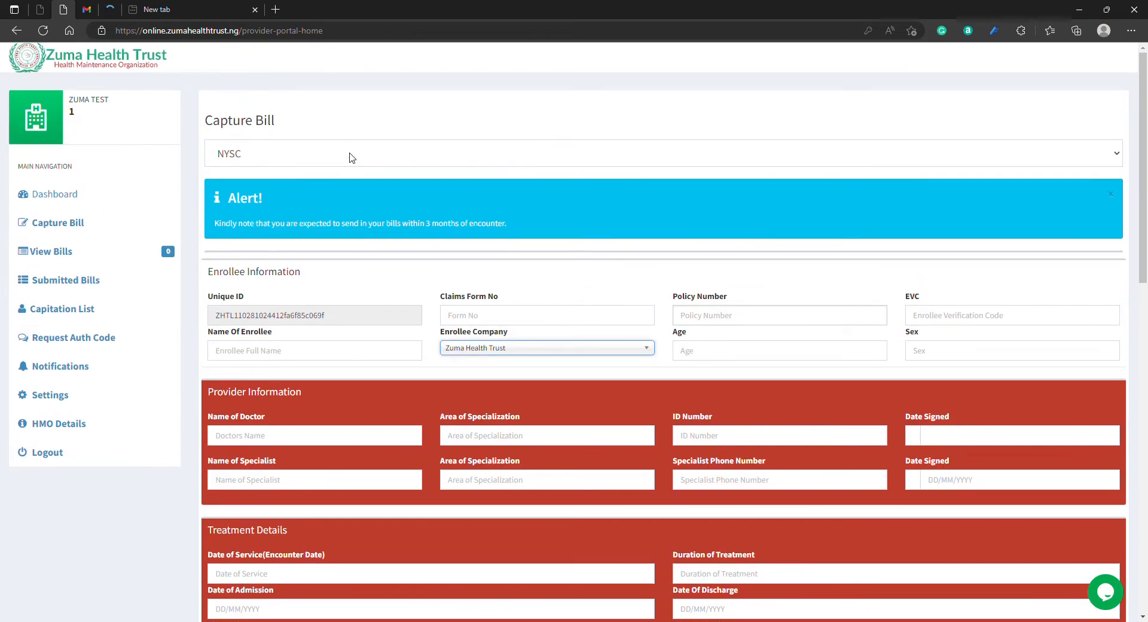
scroll(419, 341, down, 7)
scroll(397, 341, up, 3)
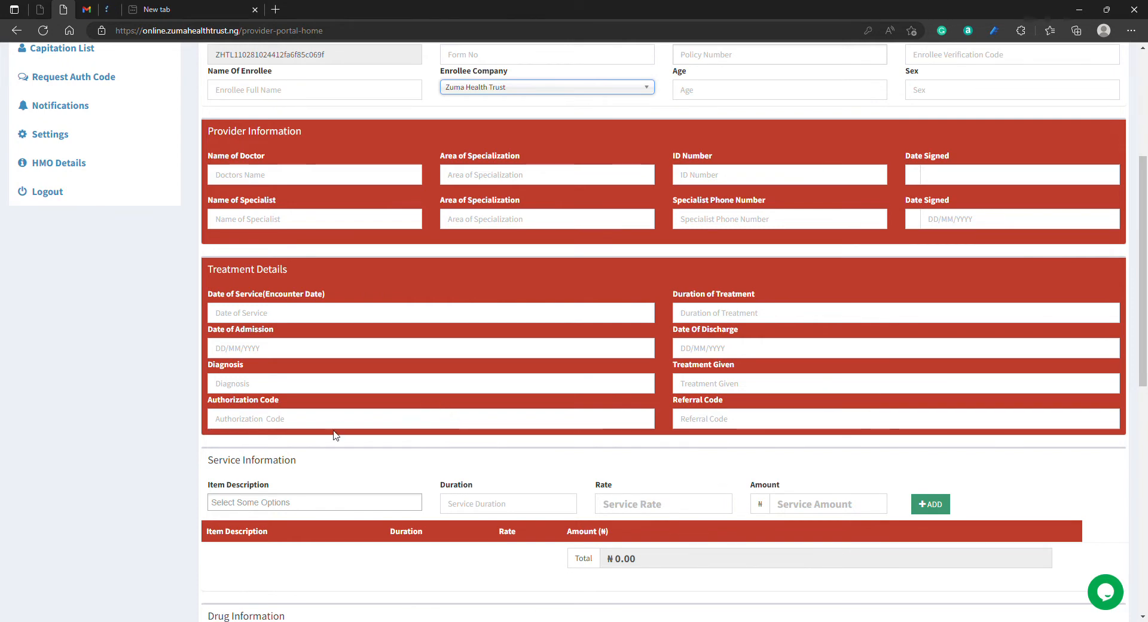
Step: Add the service SPECIALIST INITIAL CONSULTATION to the bill's service information with a duration of 1
scroll(458, 389, down, 2)
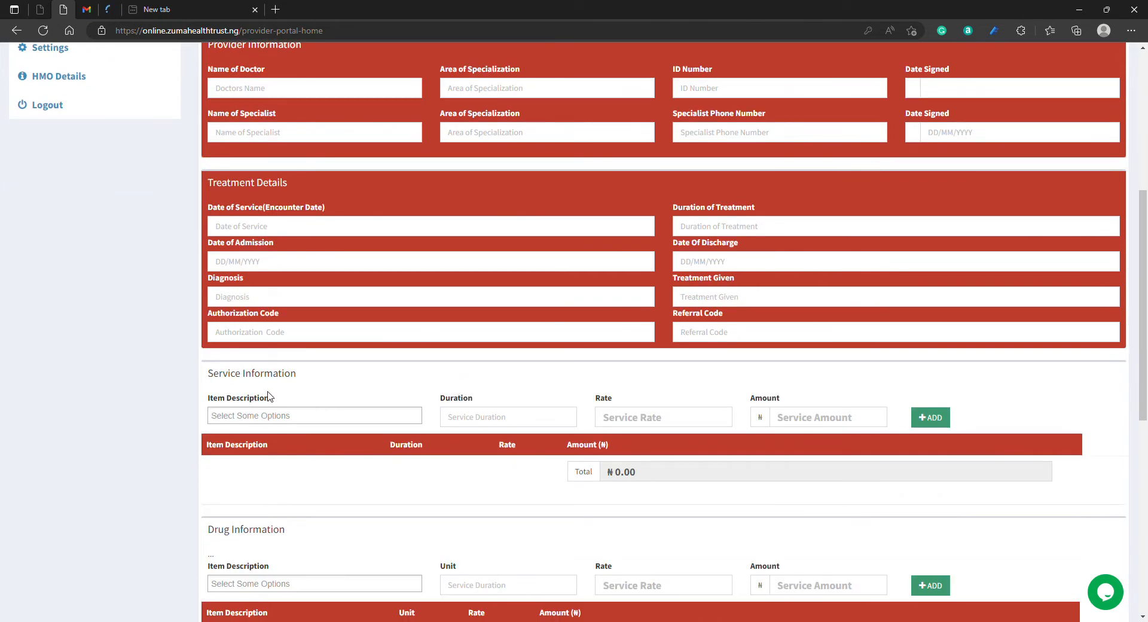
scroll(281, 394, down, 2)
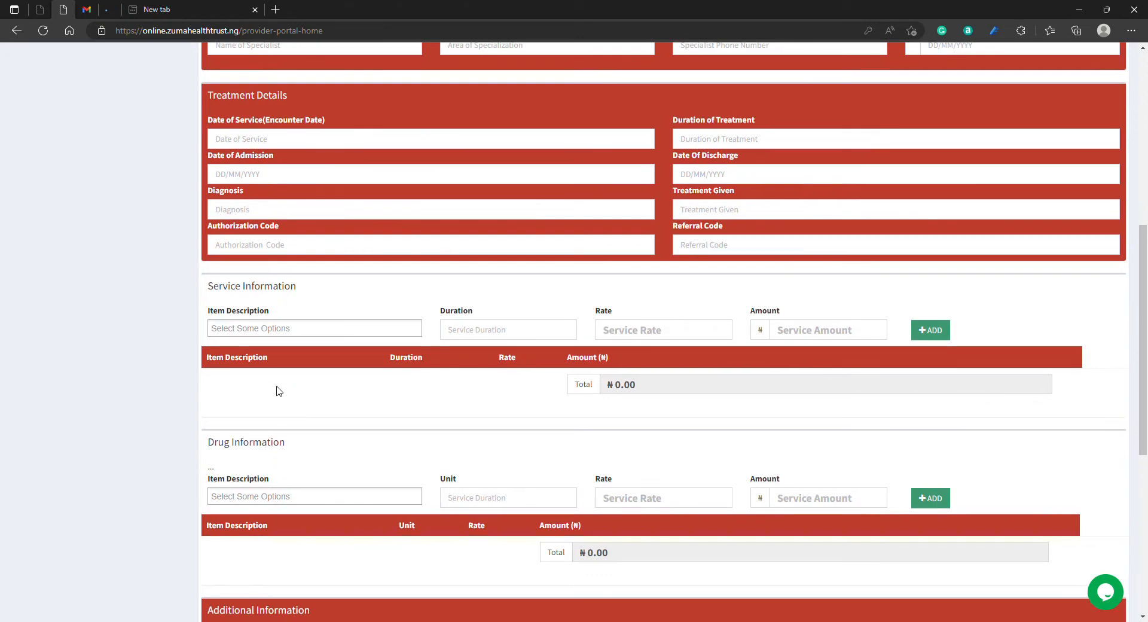
click(303, 332)
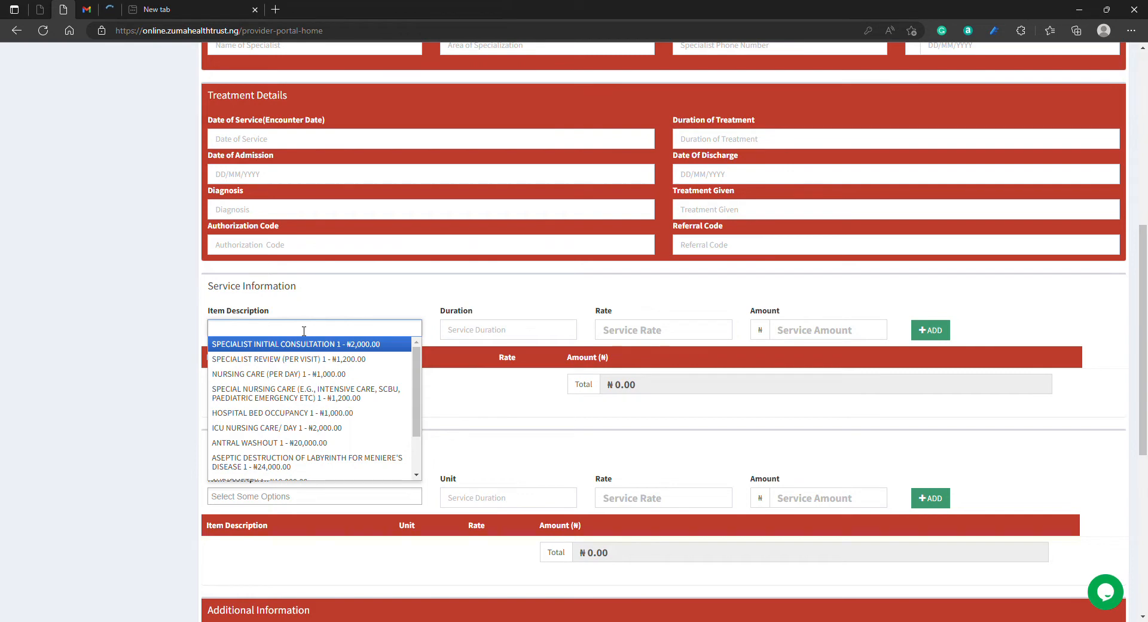
click(345, 344)
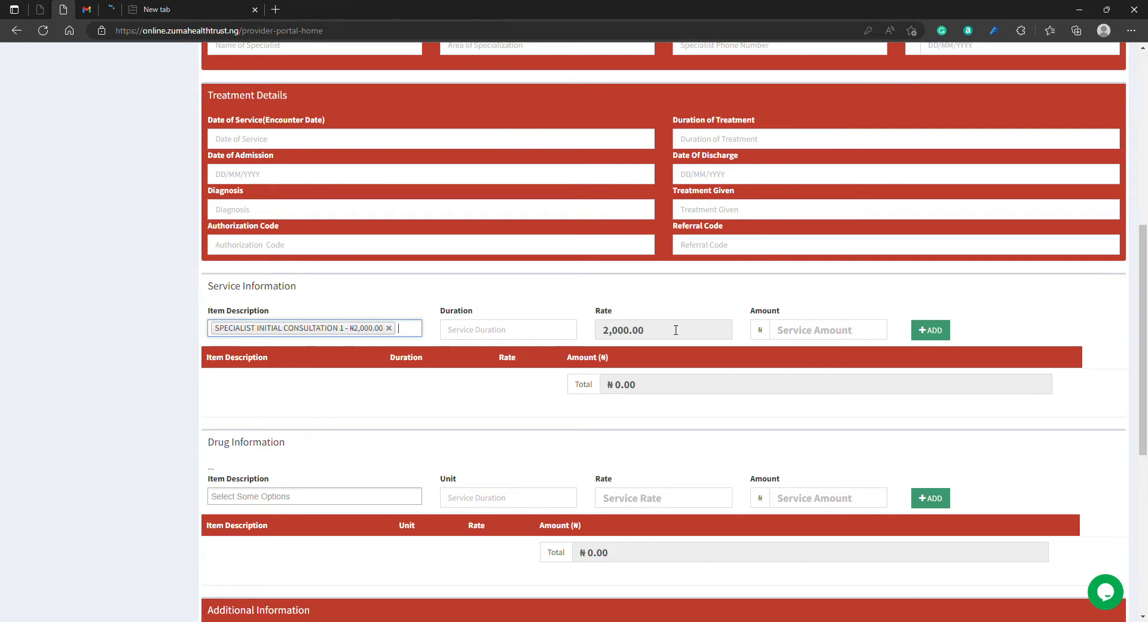
click(471, 339)
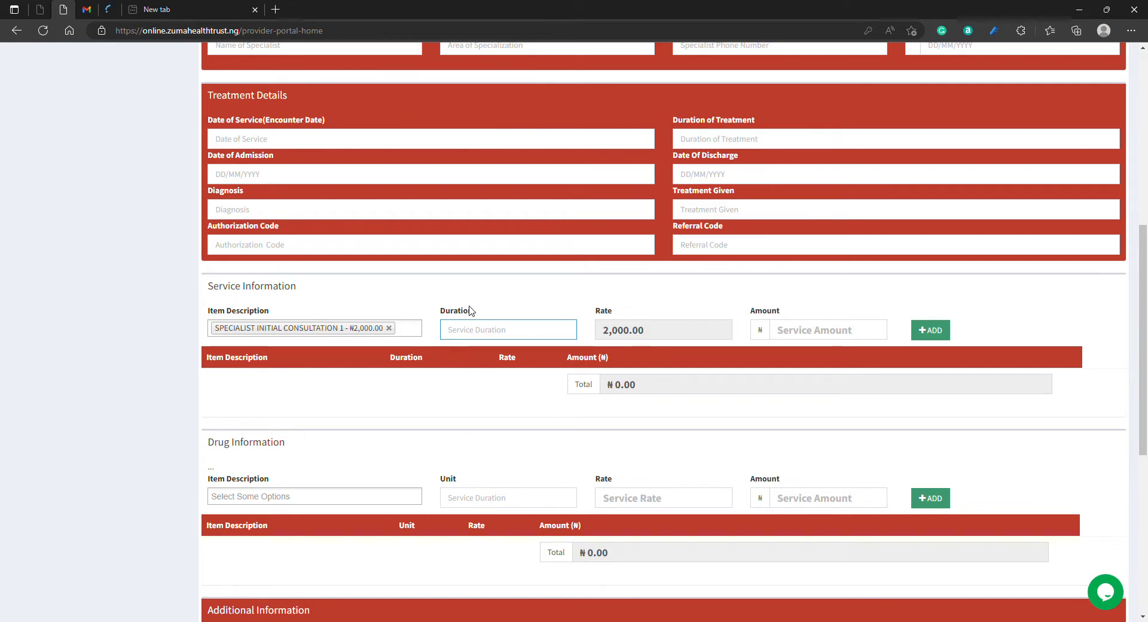
text(1)
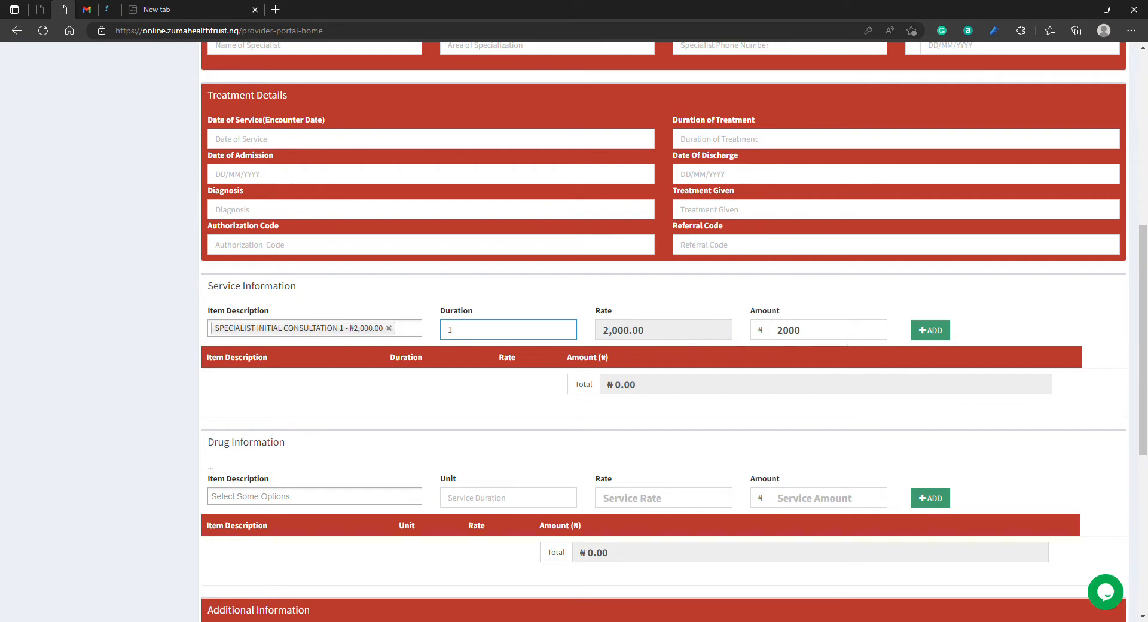
click(929, 330)
Step: Search the service item descriptions for "full" and clear the search text
click(276, 332)
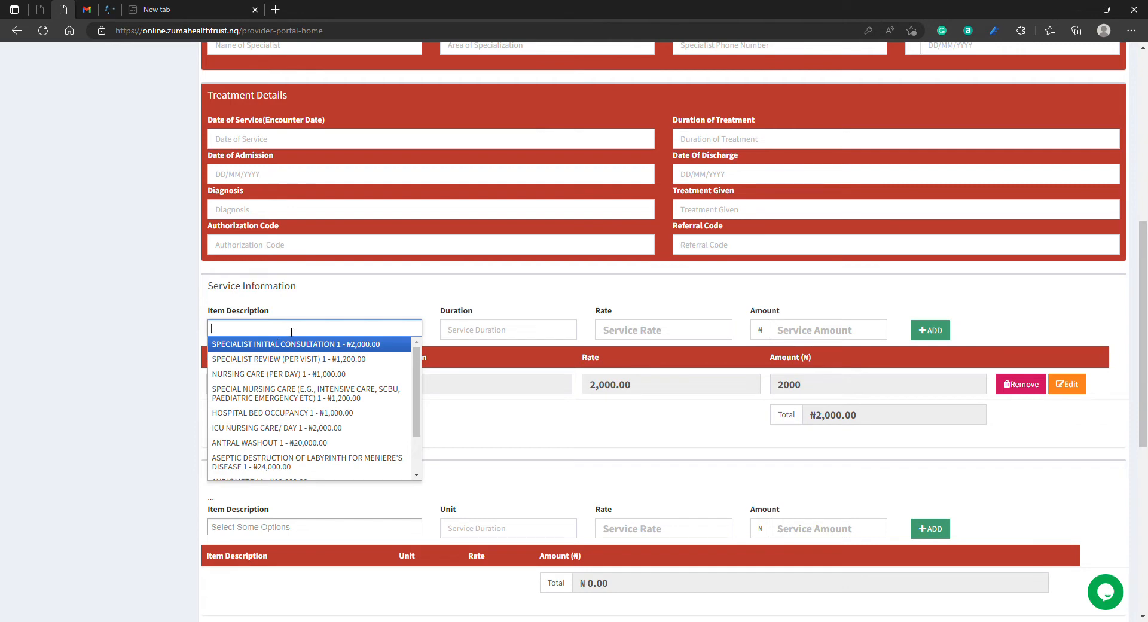
text(full)
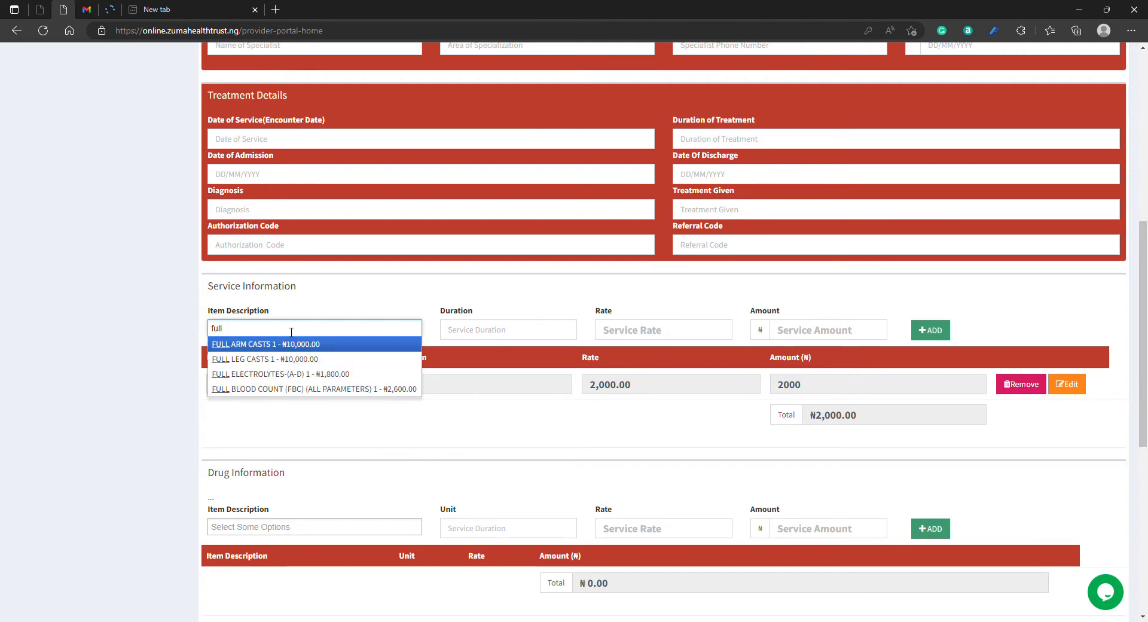
key(BackSpace)
key(BackSpace)
key(BackSpace)
key(BackSpace)
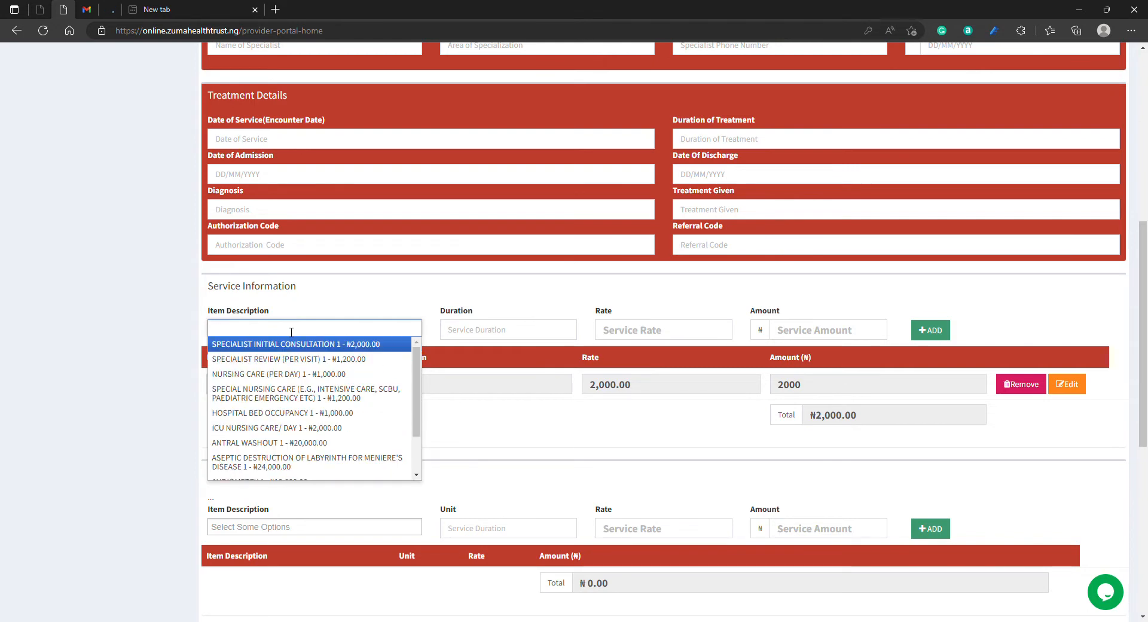
Step: Search the service item descriptions for "mar" and "mala", clearing the search text at the end
text(mar)
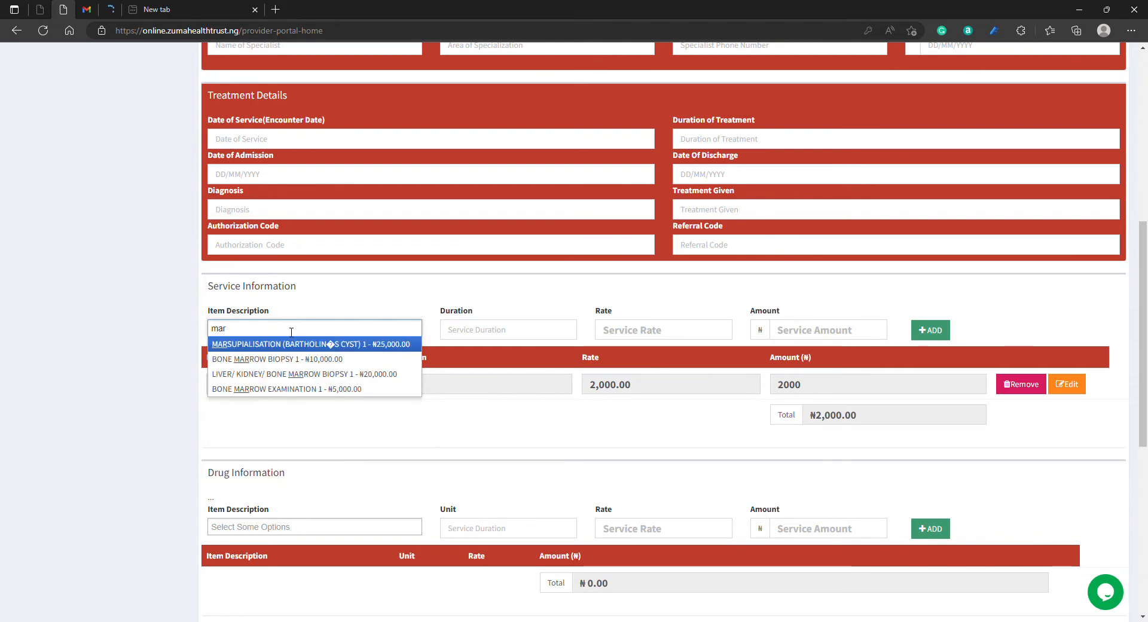
key(BackSpace)
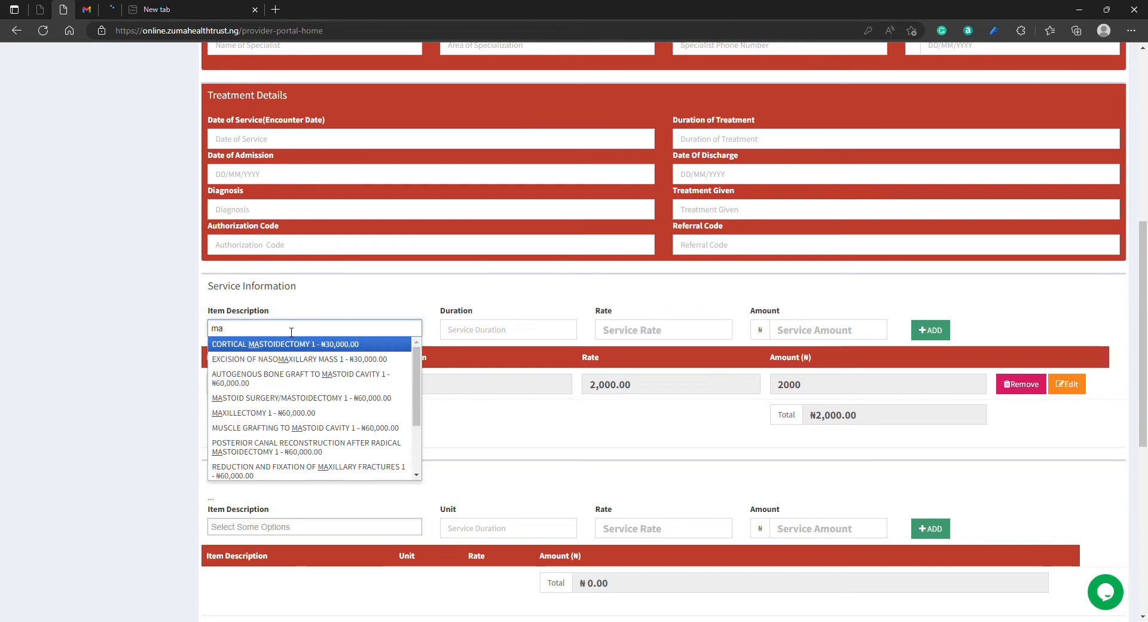
text(la)
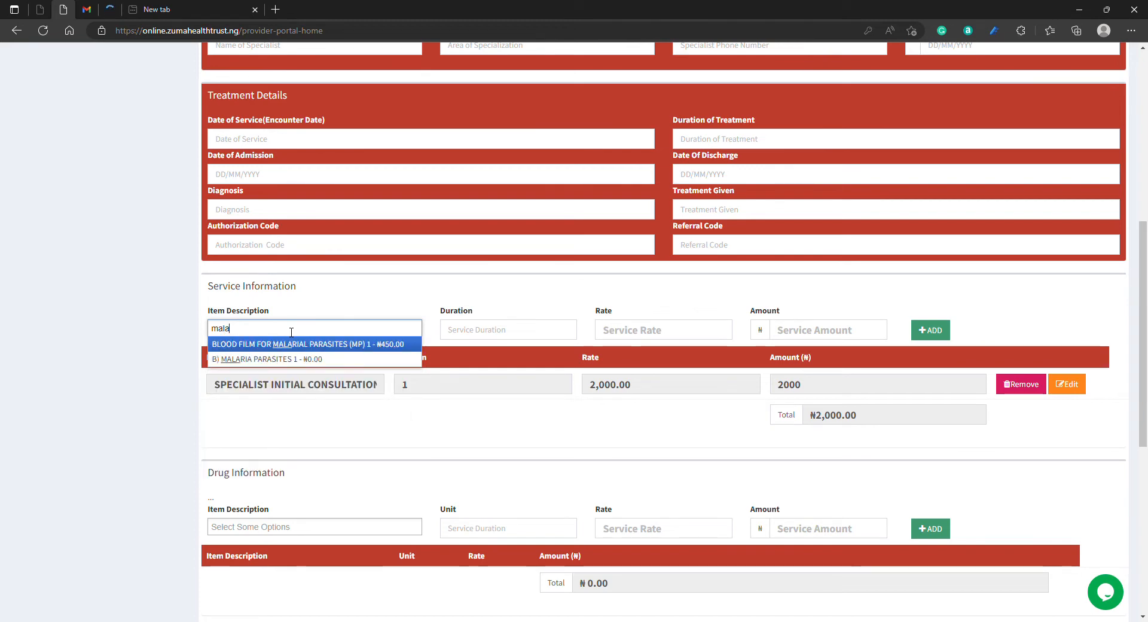
key(BackSpace)
key(BackSpace)
key(BackSpace)
key(BackSpace)
Step: Look up "oxygen" among the service item descriptions and empty the search field
text(ox)
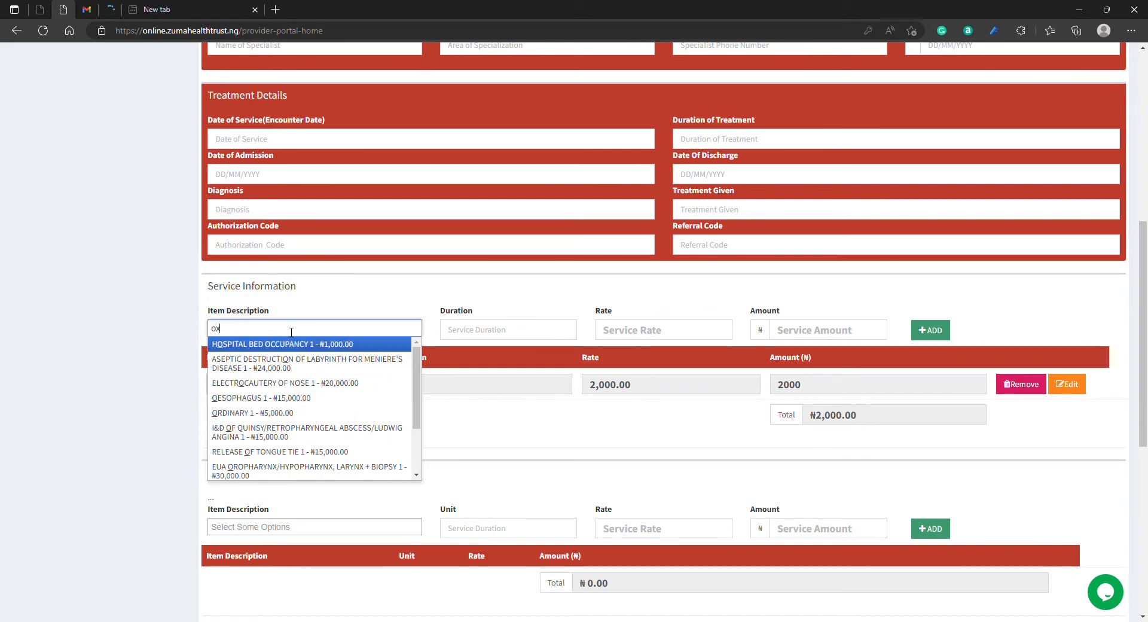
text(ygen)
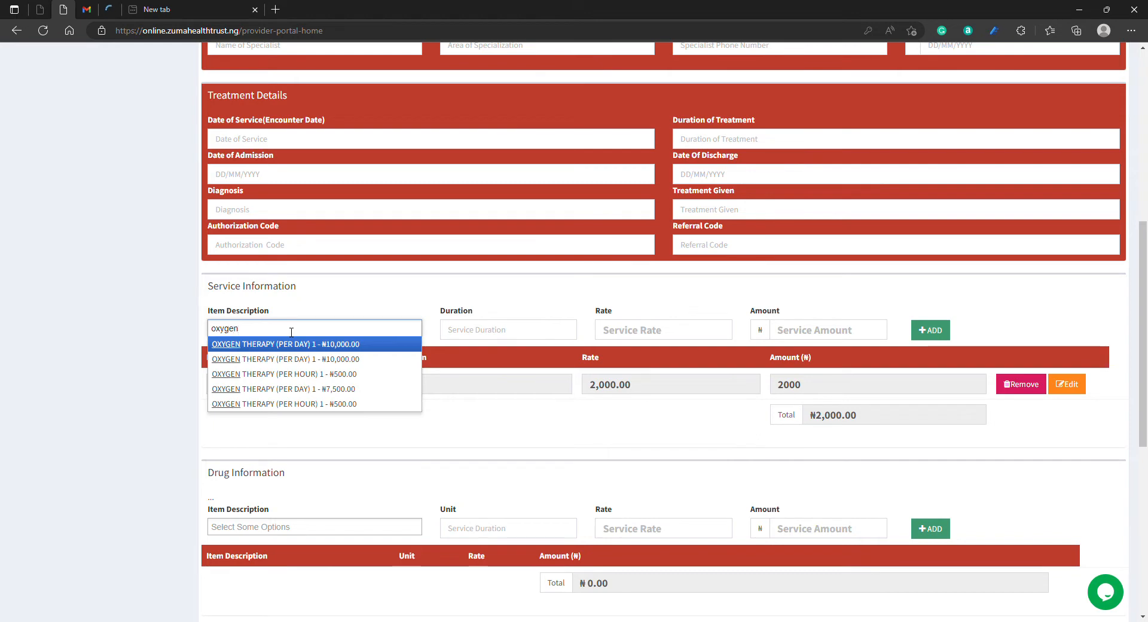
key(BackSpace)
key(BackSpace)
key(BackSpace)
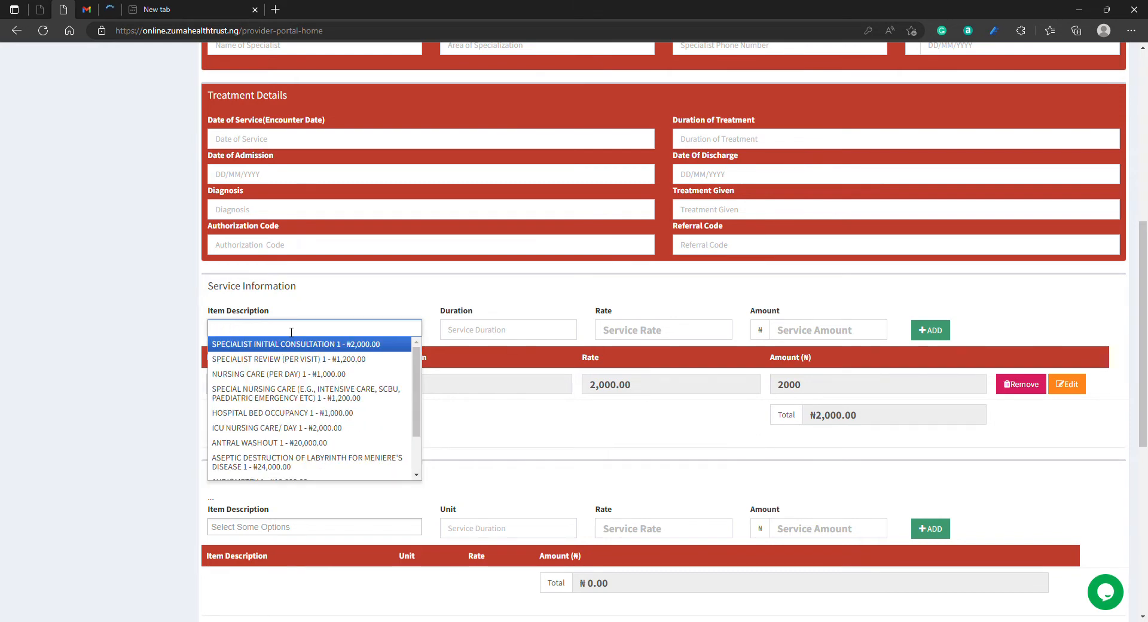
Step: Search the service item descriptions for "cyes" and "cs", leaving the search field empty
text(cyes)
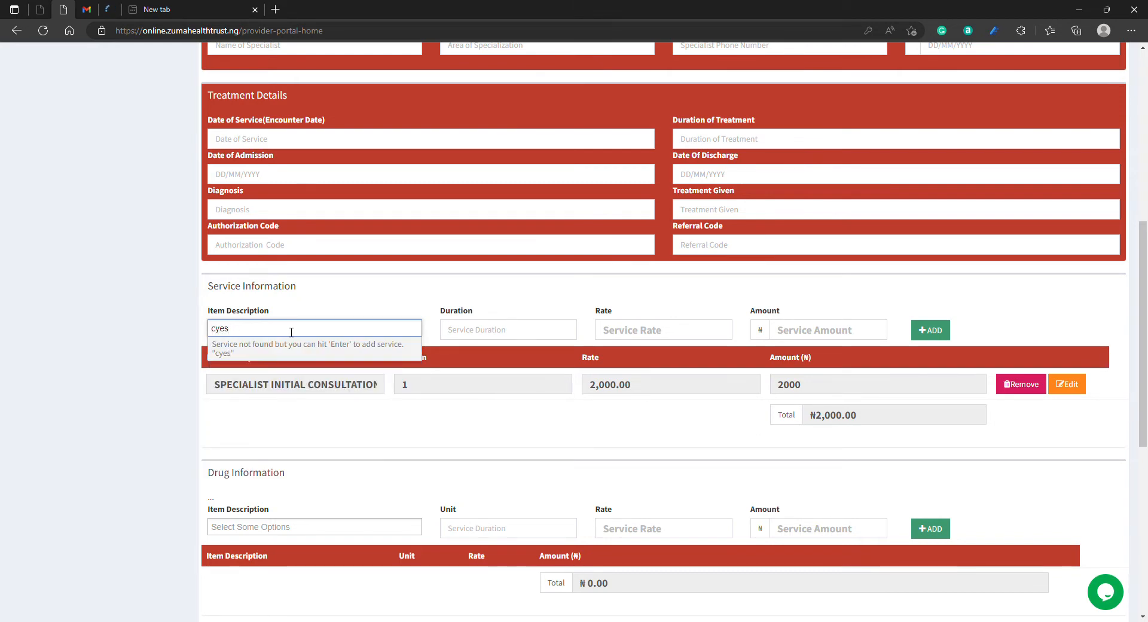
key(BackSpace)
key(BackSpace)
key(BackSpace)
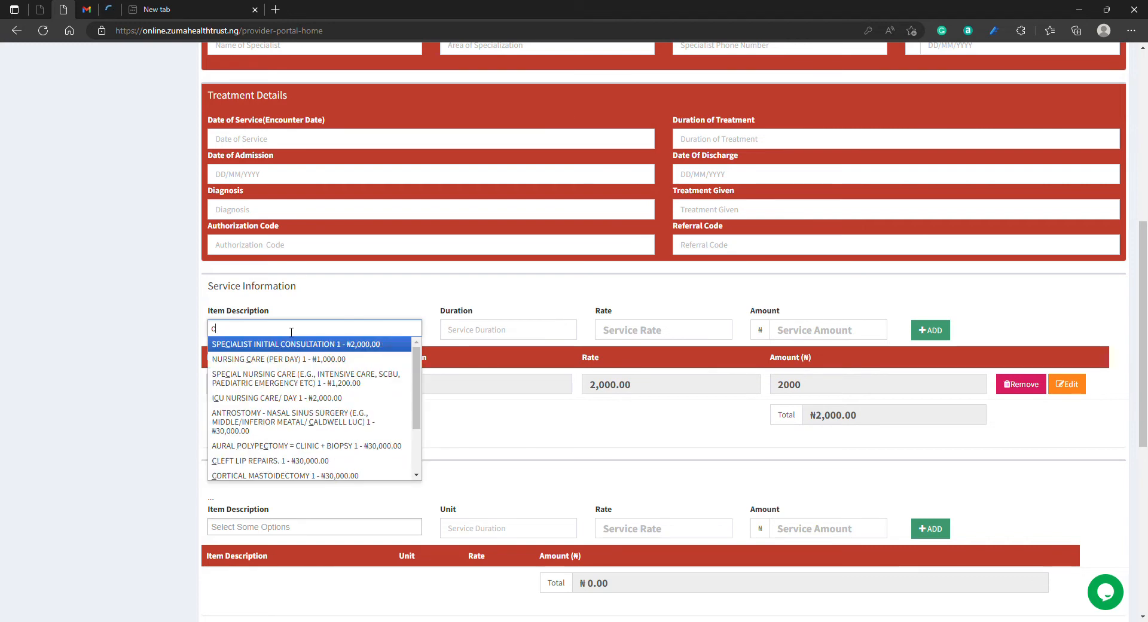
text(y)
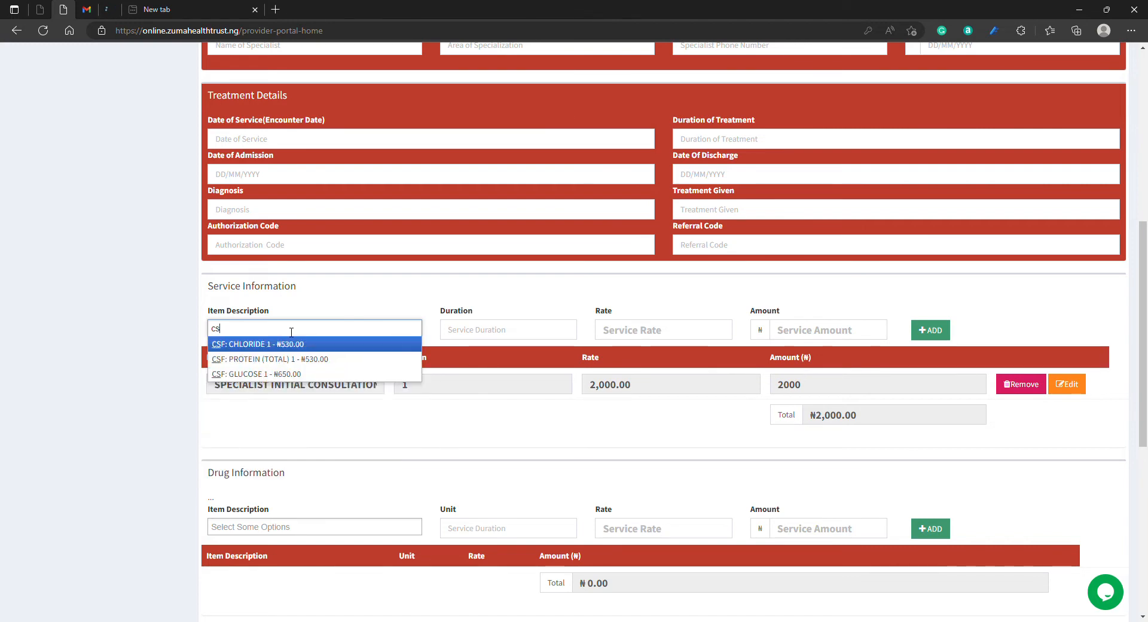
key(BackSpace)
key(BackSpace)
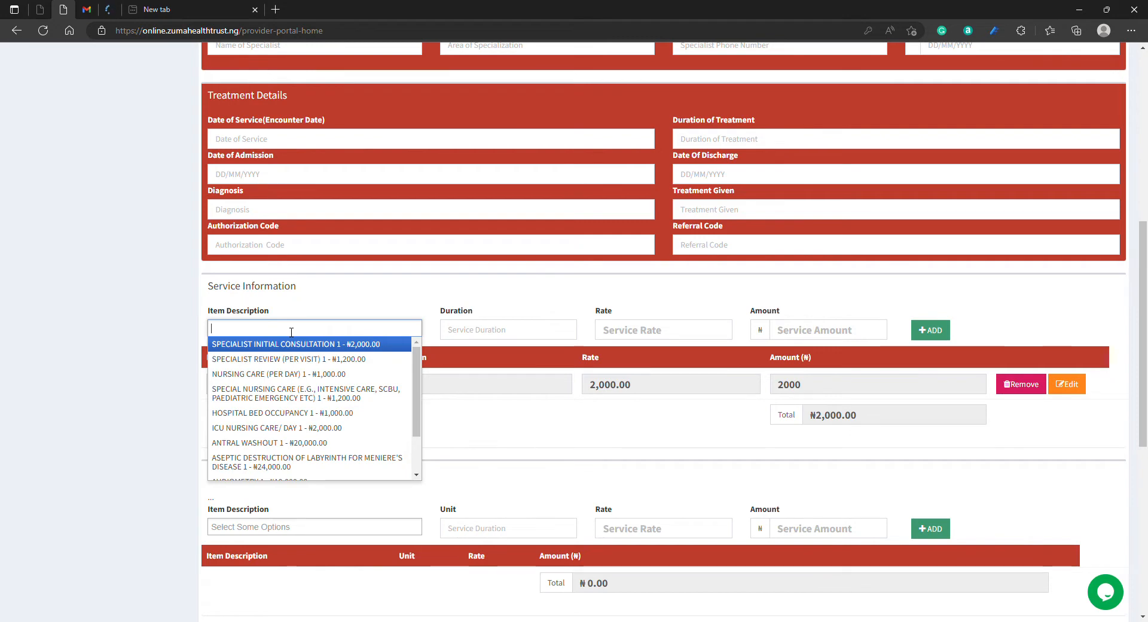
Step: Search the service item descriptions for "cae" and clear the search text
text(cae)
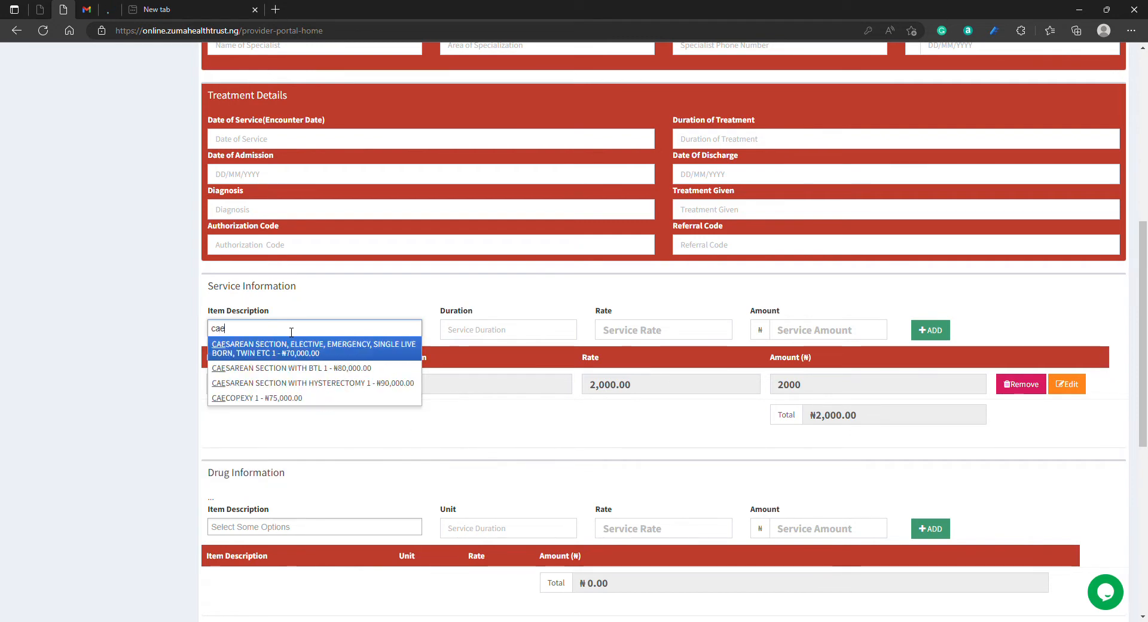
key(BackSpace)
key(BackSpace)
key(BackSpace)
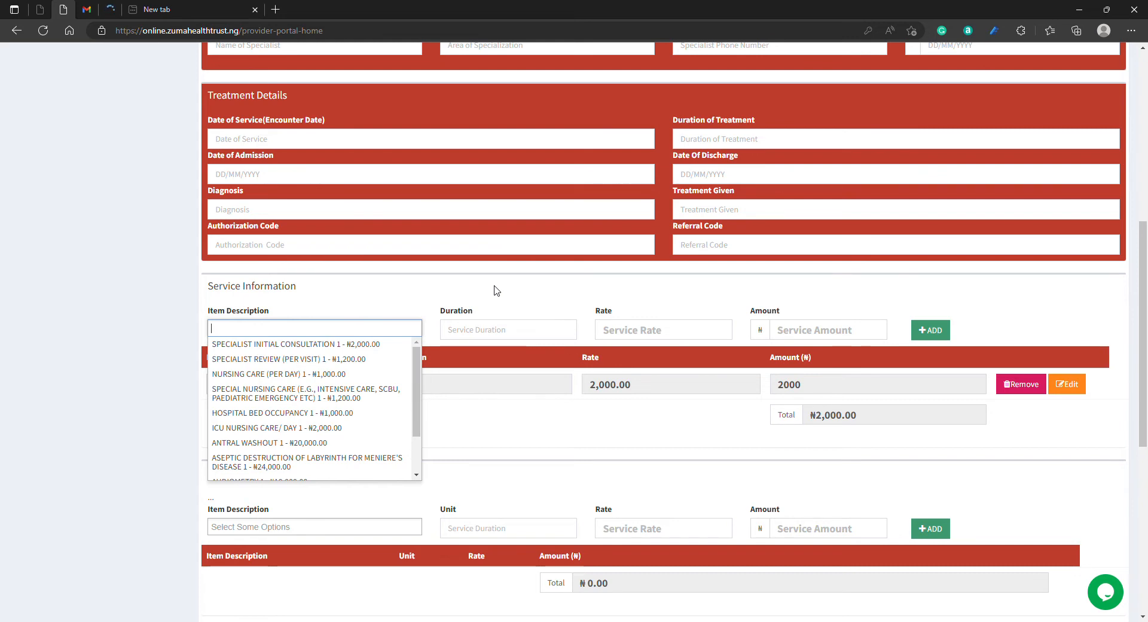
Step: Add a custom service item "FBC" to the bill with duration 1 and rate 2600
text(FBC)
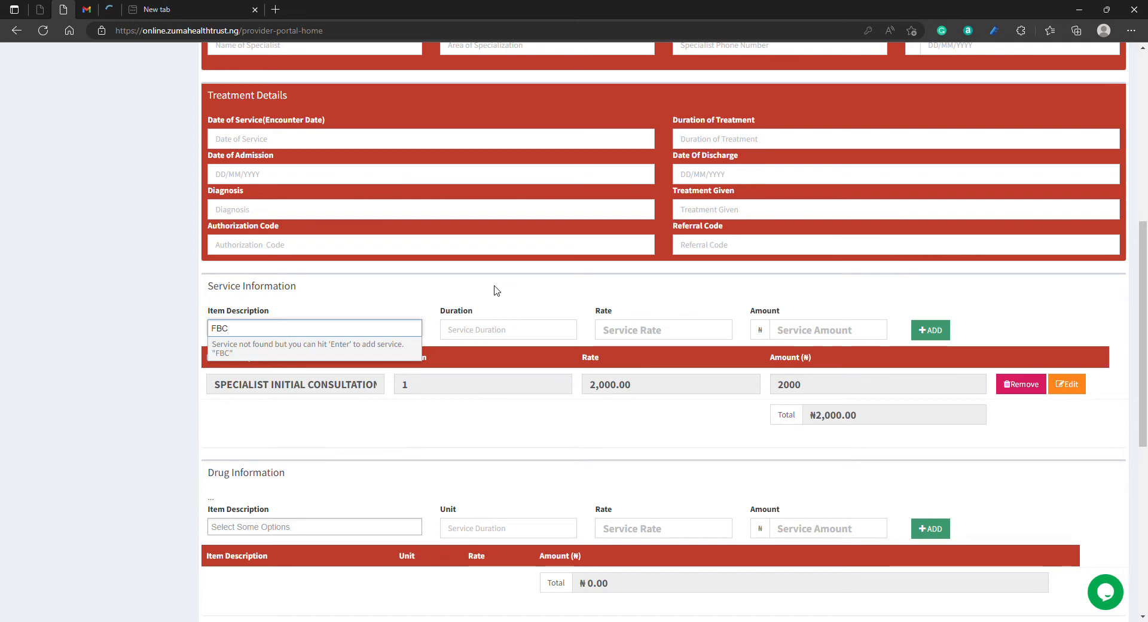
key(Return)
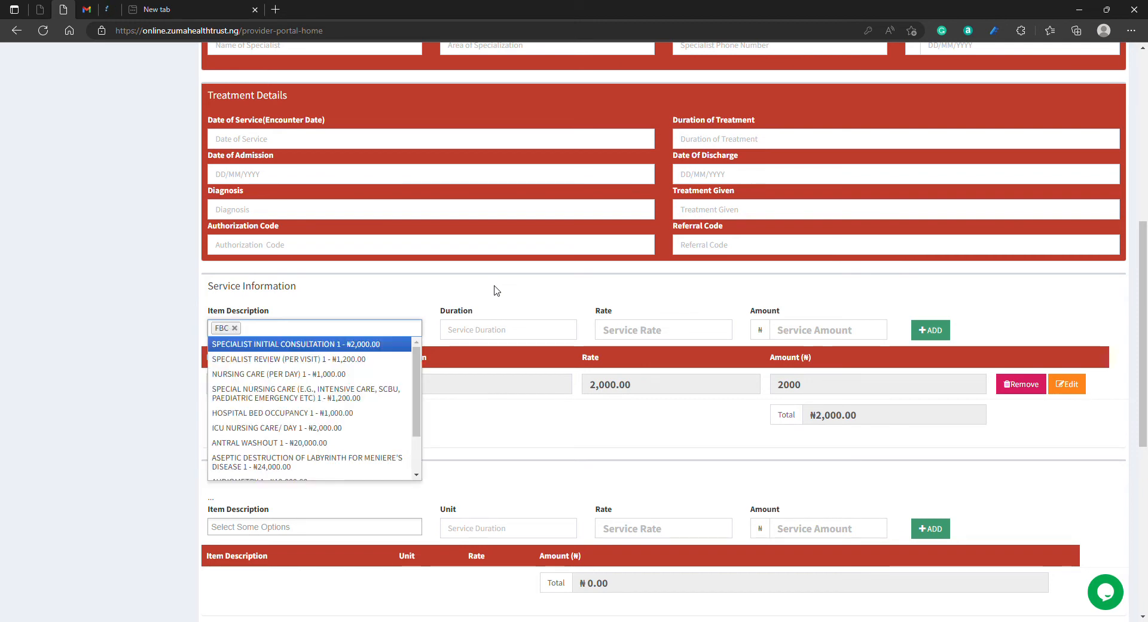
click(689, 333)
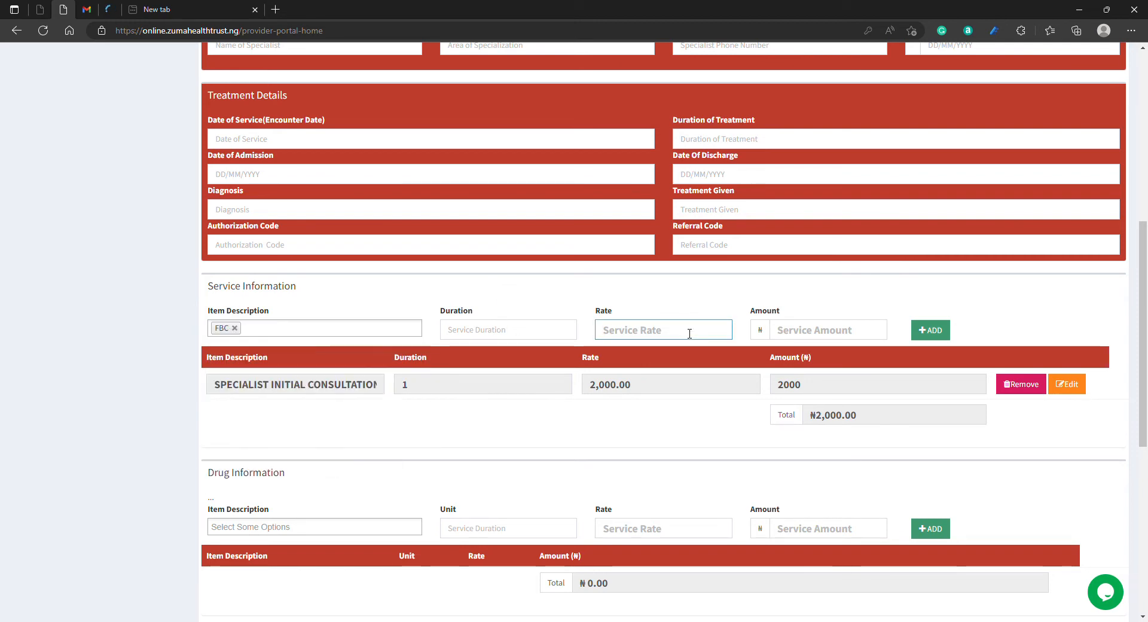
text(2600)
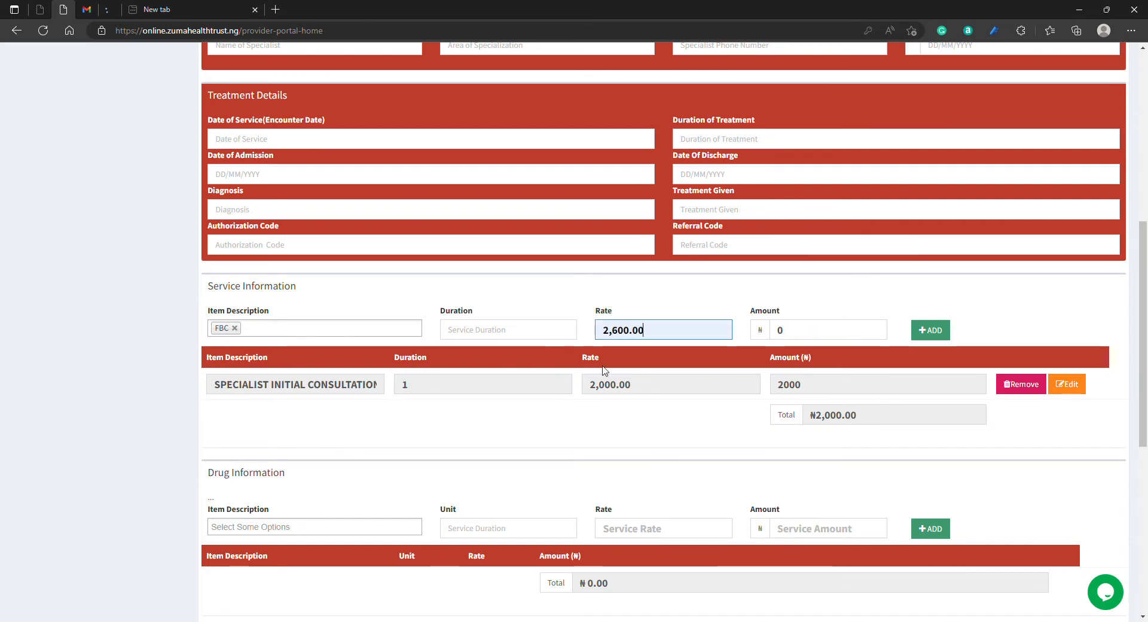
click(514, 337)
text(1)
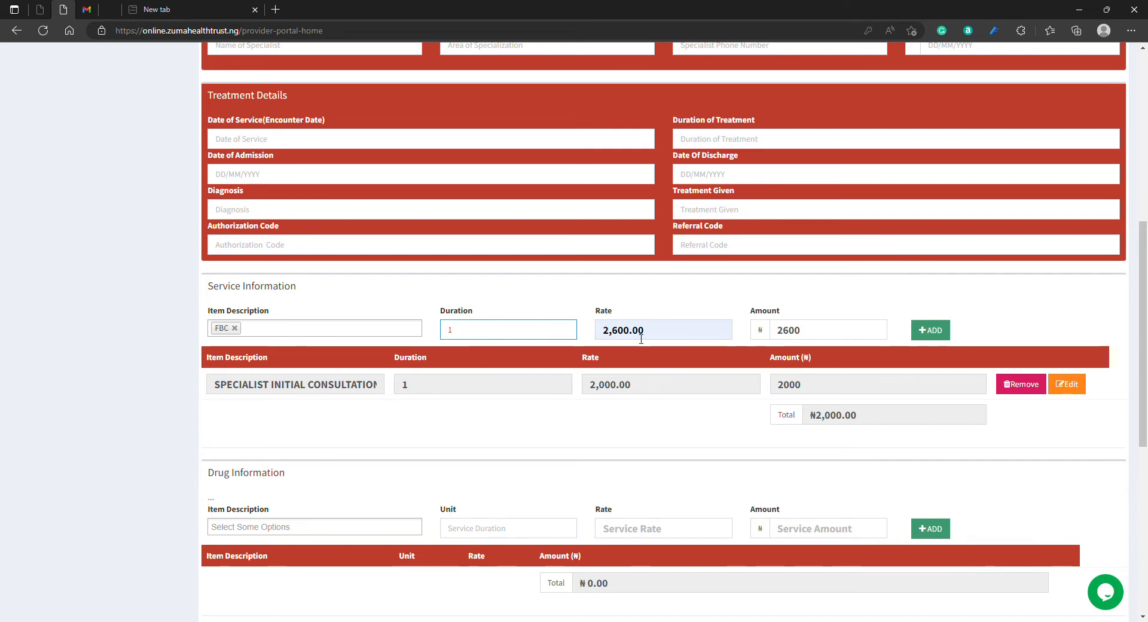
click(938, 333)
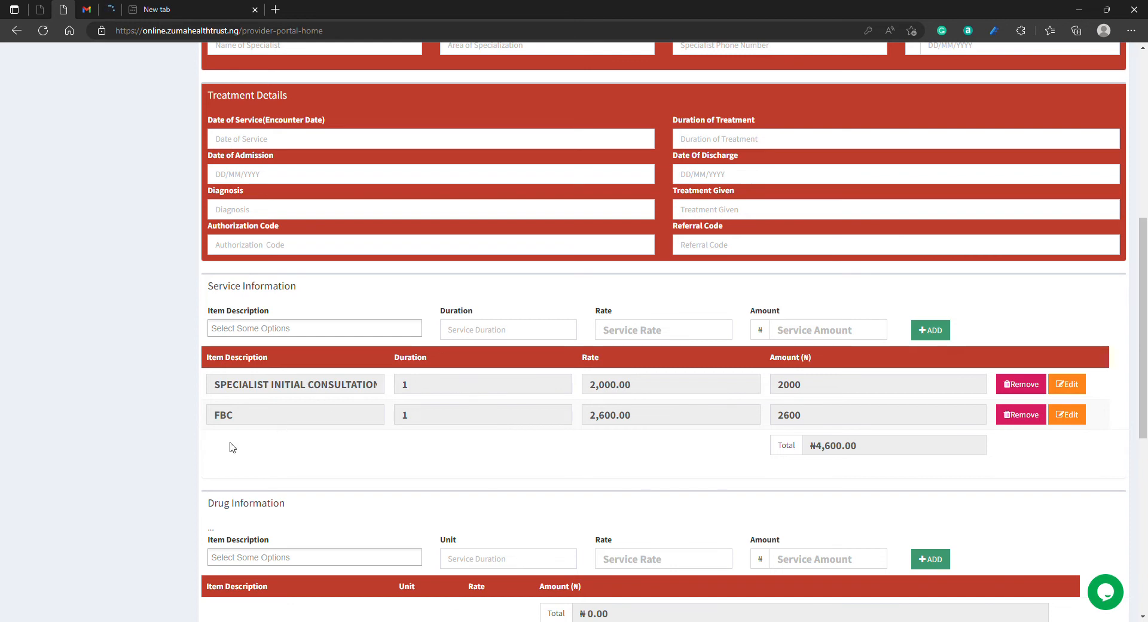
Step: Update the FBC service item's duration to 2, and remove that item from the service list
click(1066, 414)
click(476, 330)
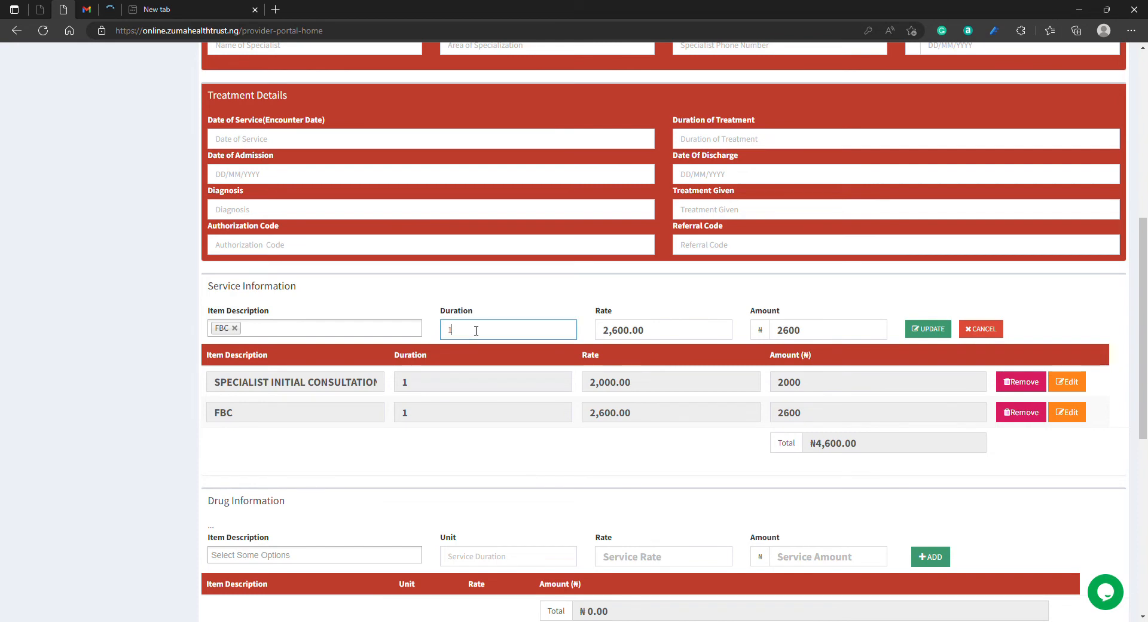
key(BackSpace)
text(2)
click(926, 331)
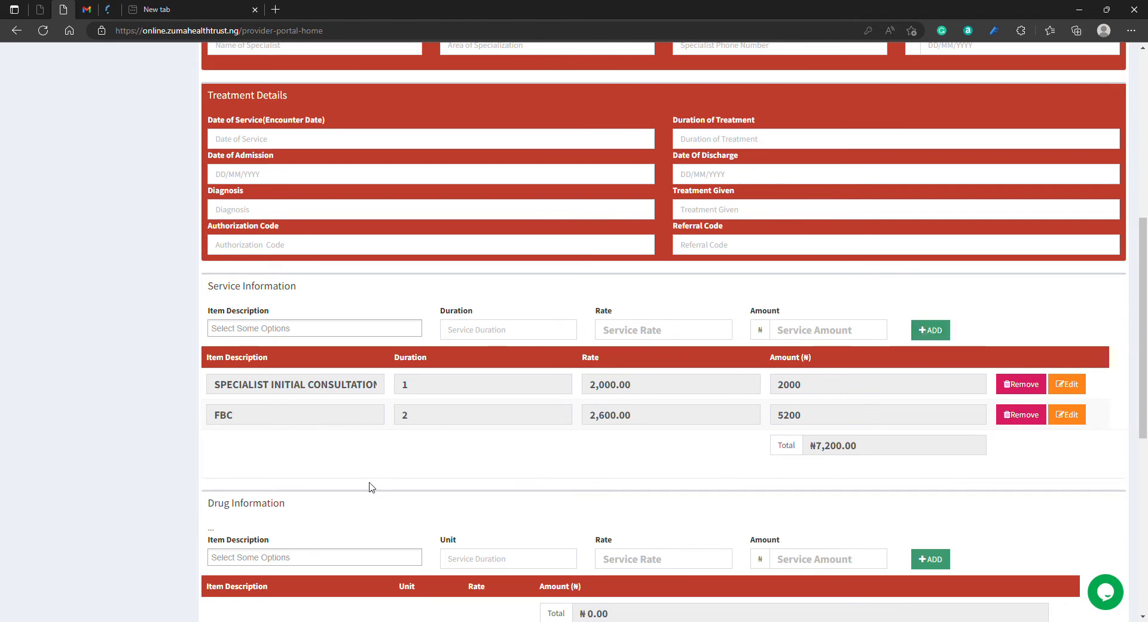
click(1018, 415)
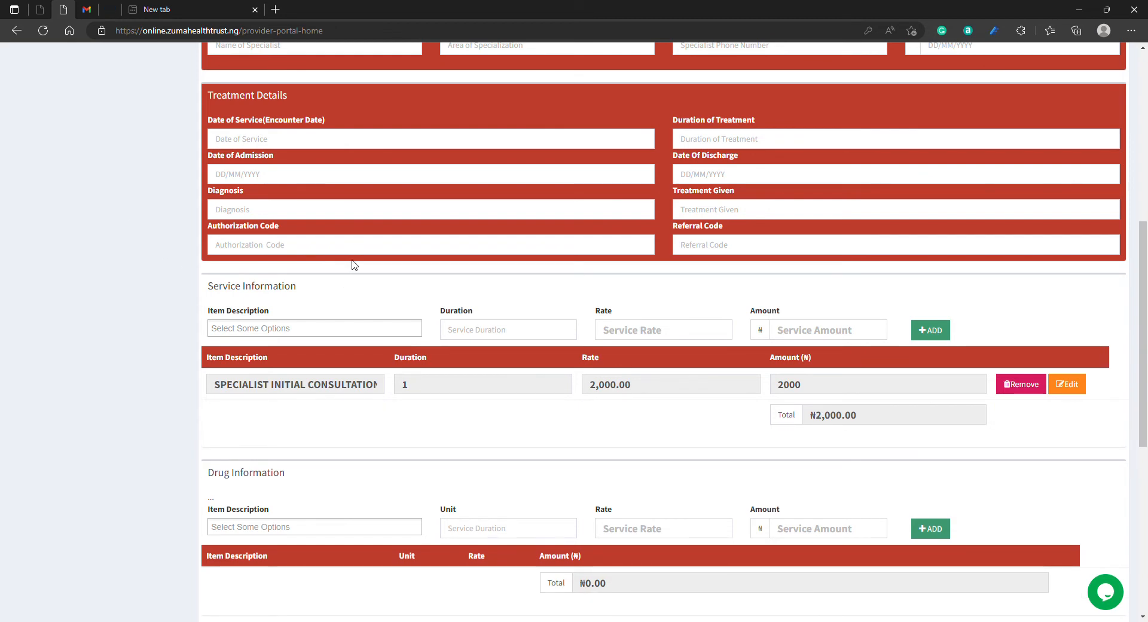
scroll(343, 247, down, 4)
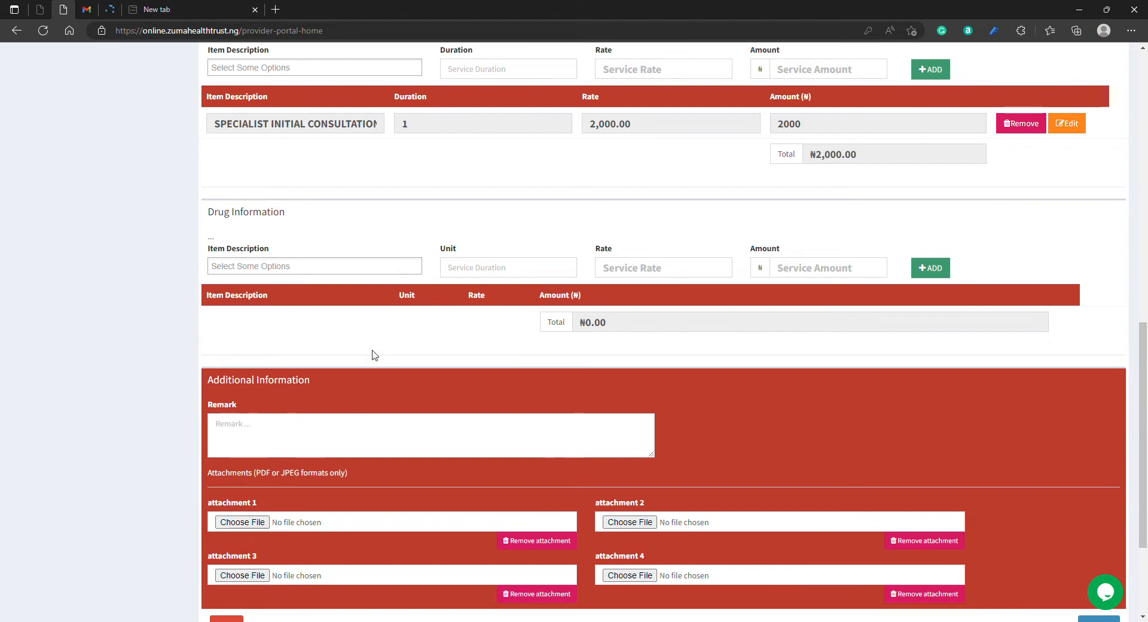
click(360, 266)
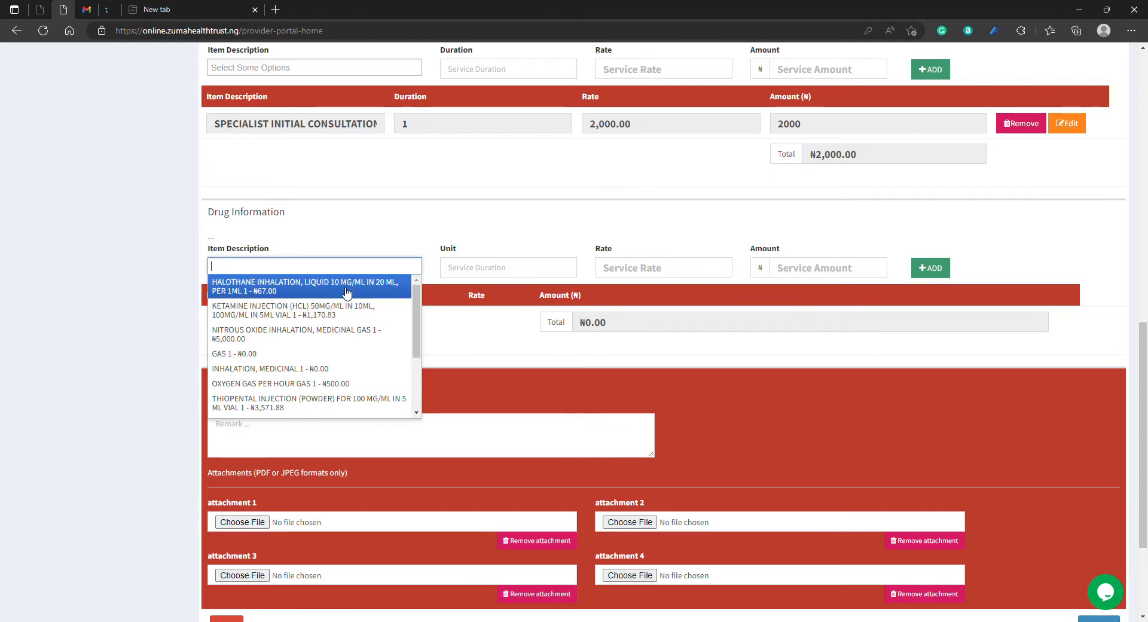
click(376, 340)
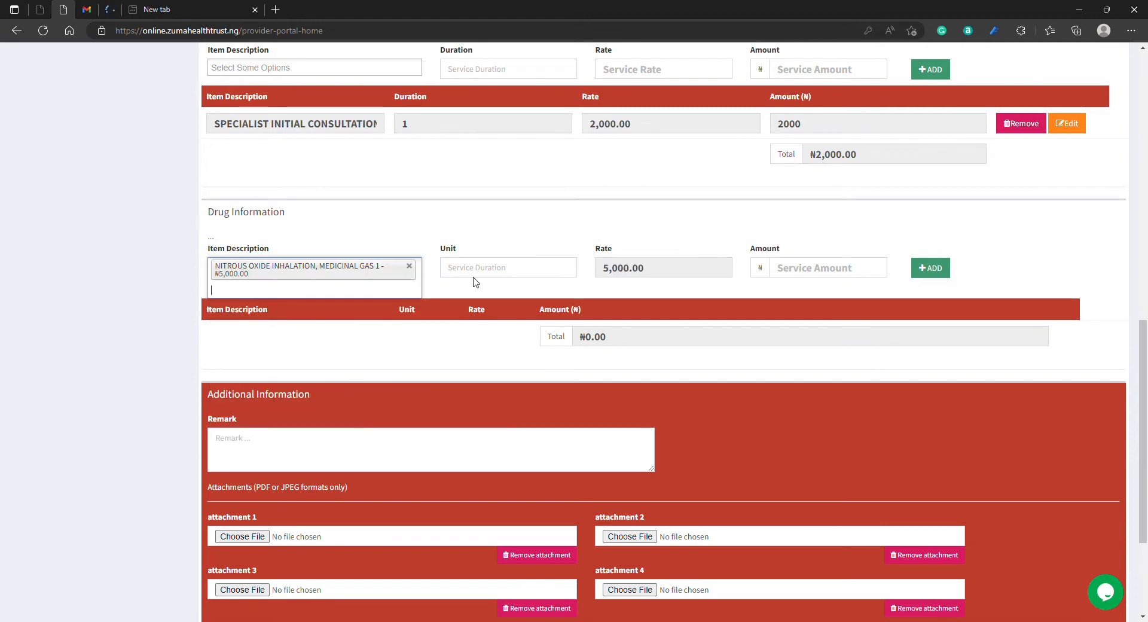
click(484, 273)
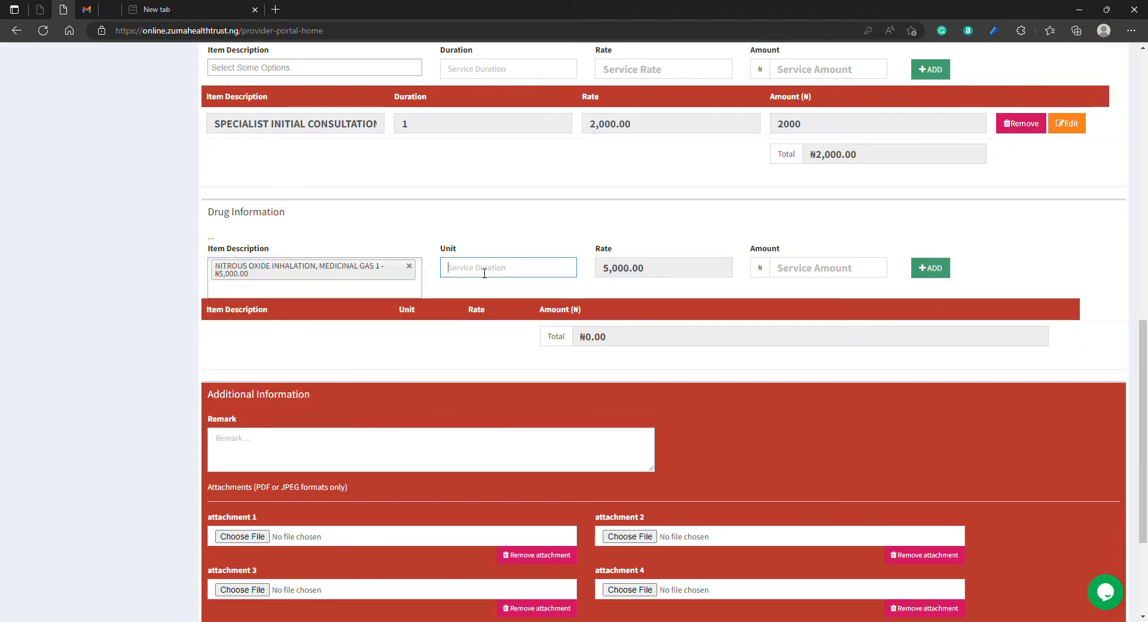
text(1)
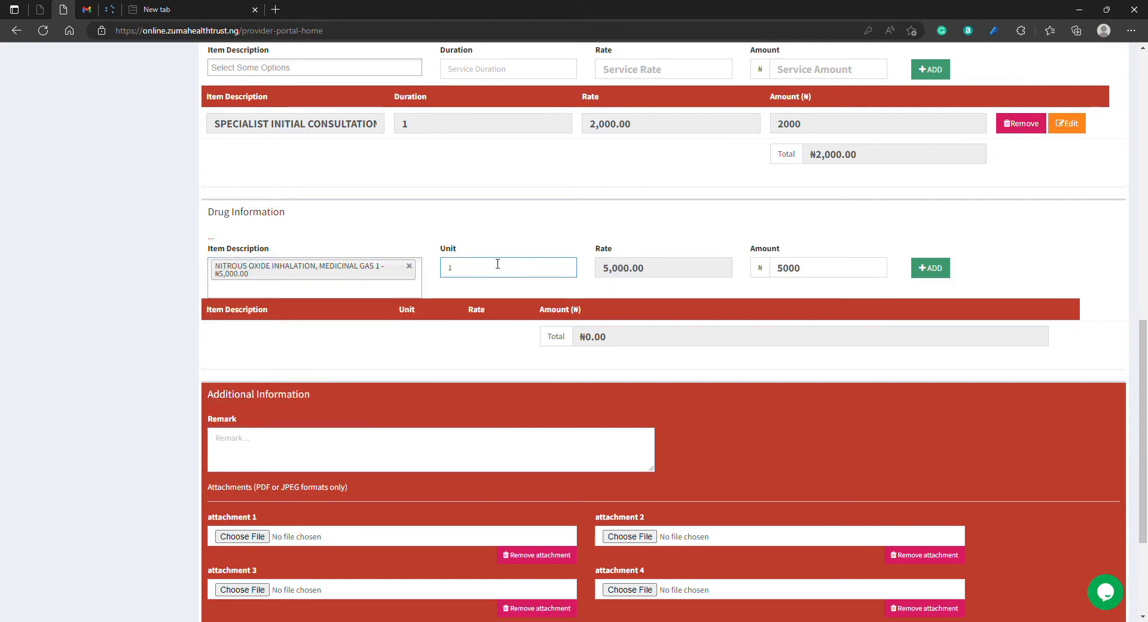
key(BackSpace)
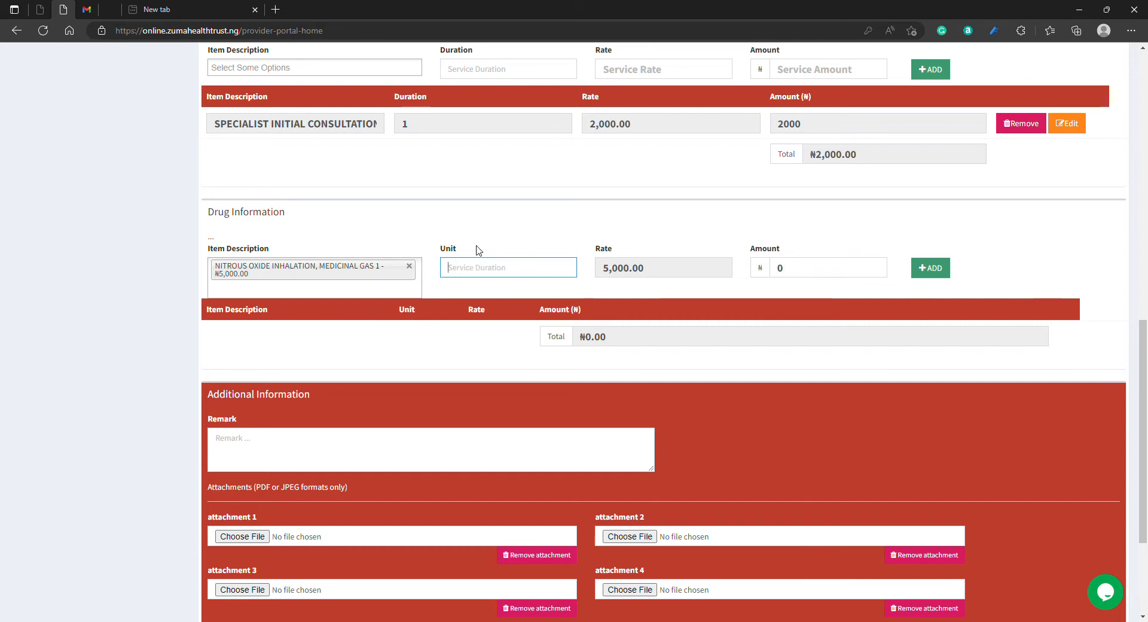
click(409, 265)
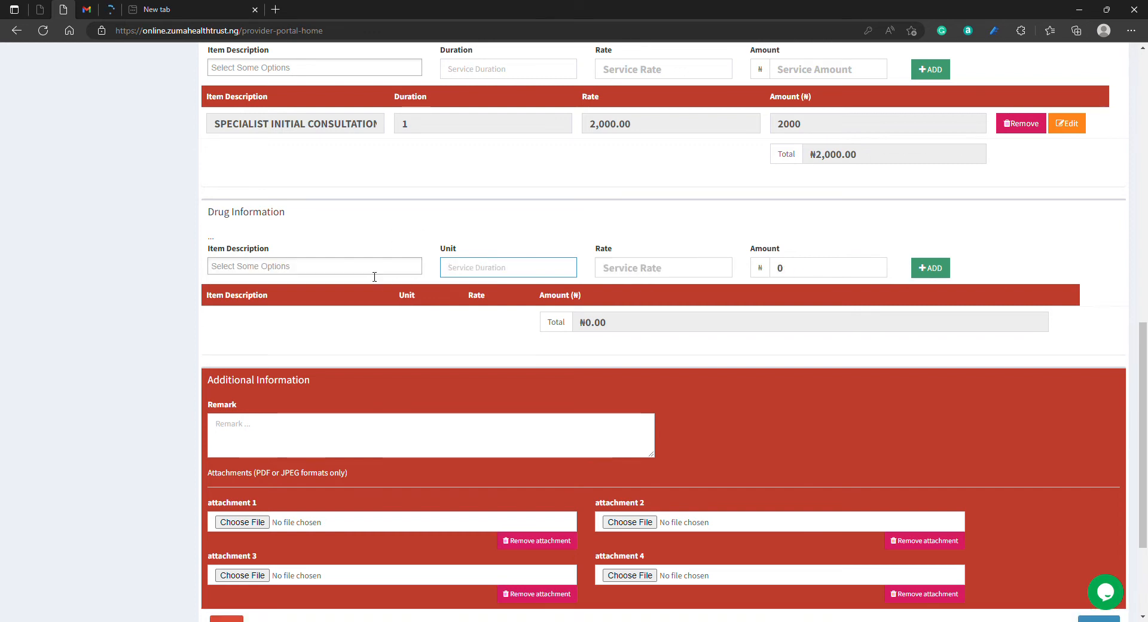
Step: Find "PARA" among the drug items and add Paracetamol Tablets 500mg with 18 units to the bill
click(374, 275)
text(PARA)
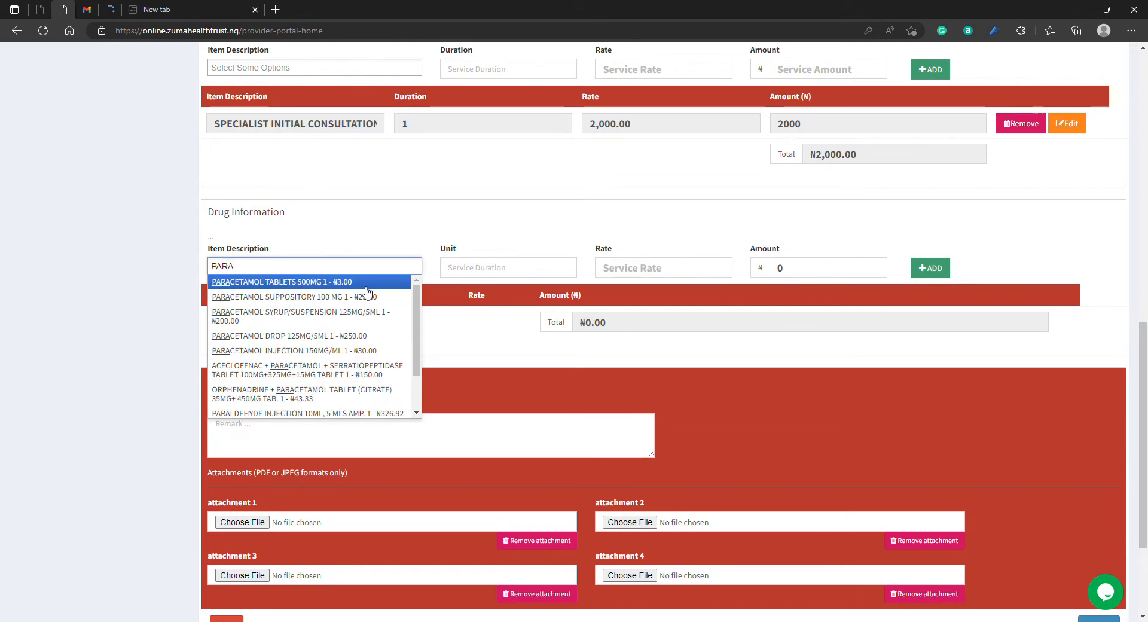
click(367, 285)
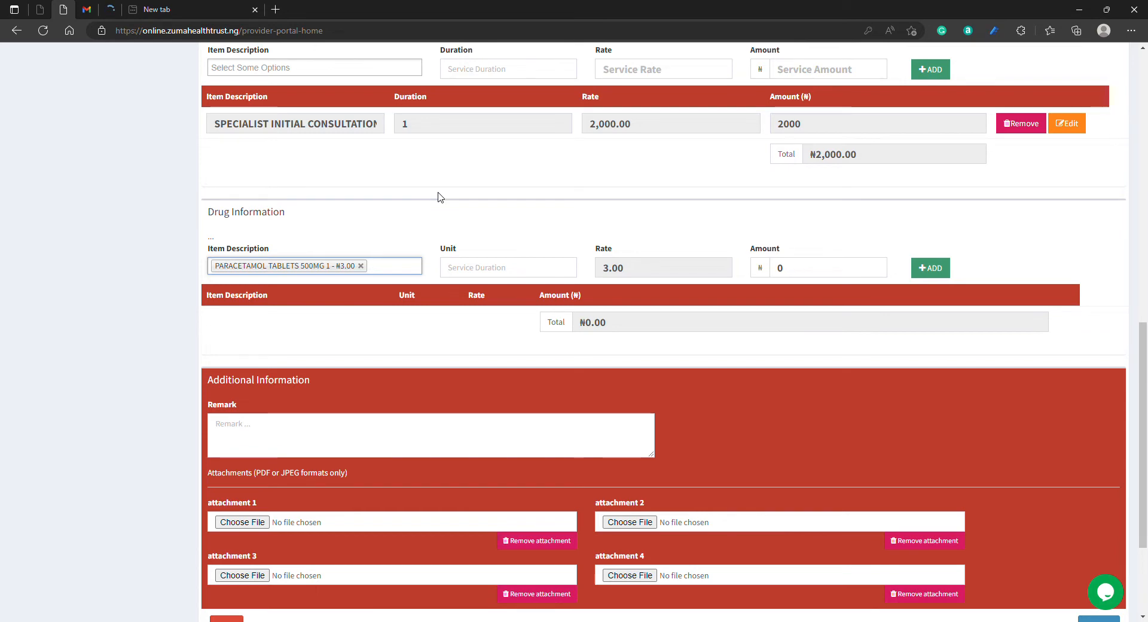
click(491, 274)
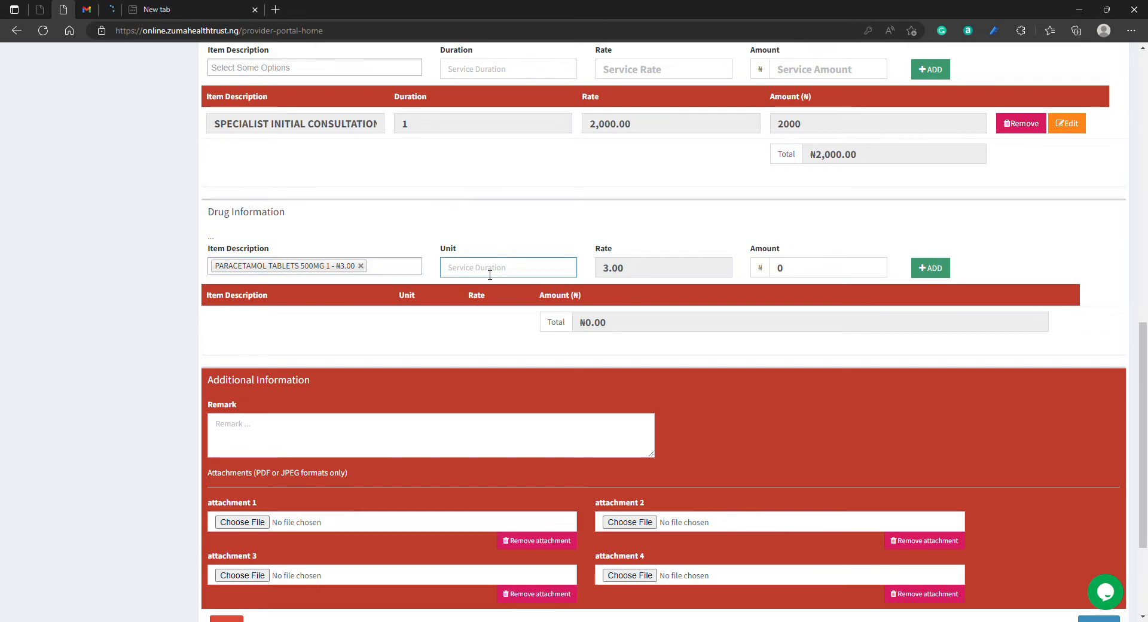
text(18)
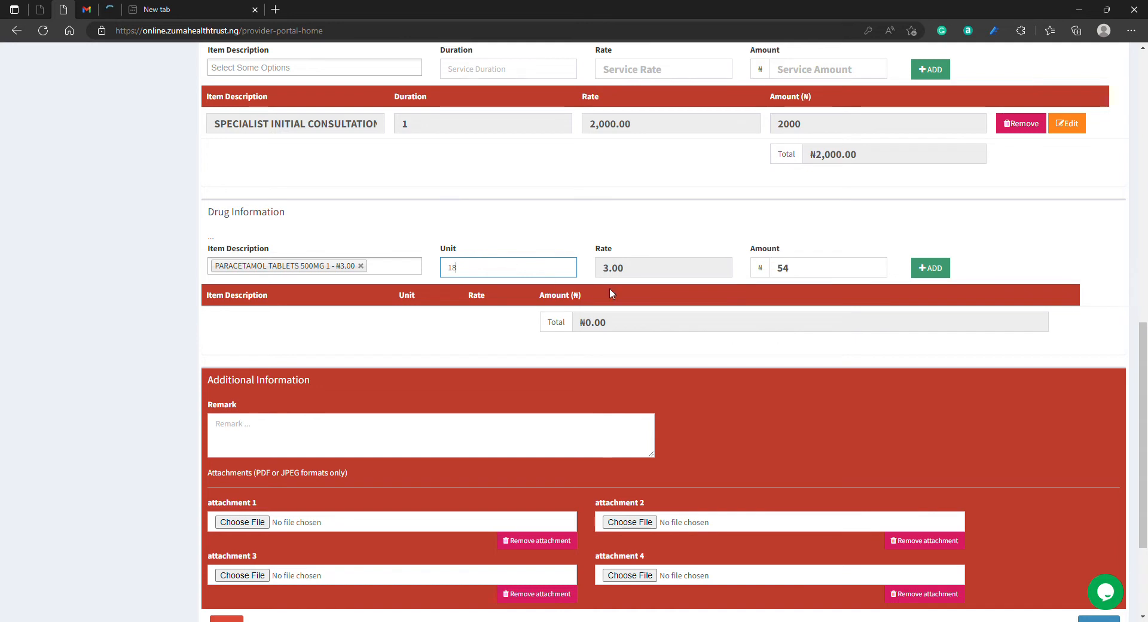
click(930, 269)
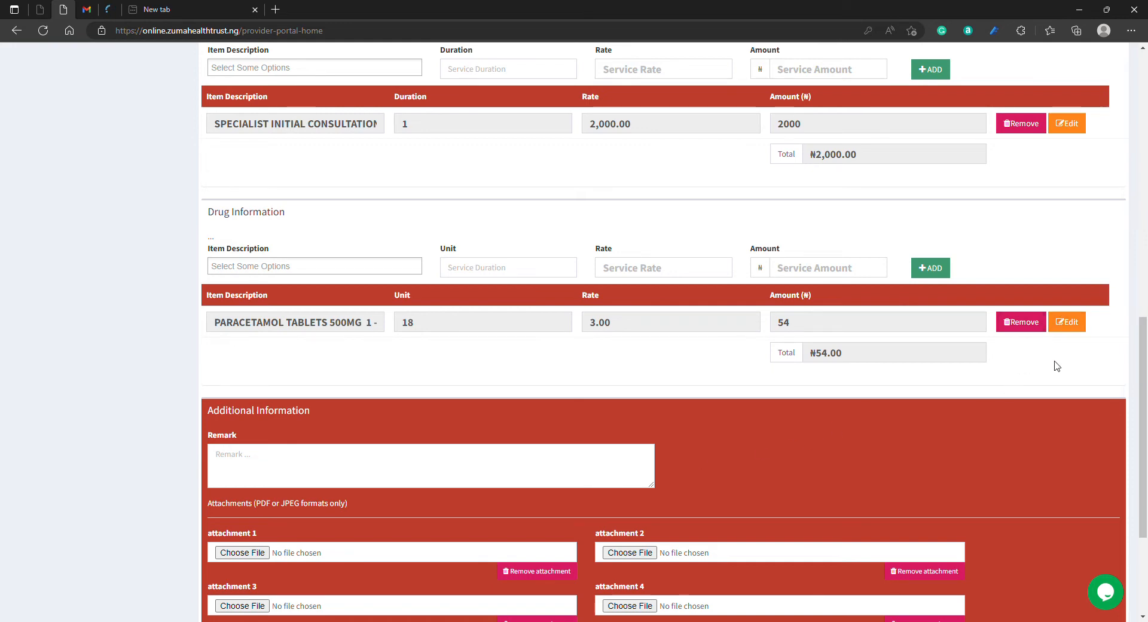
Step: Review the drug entries, remark and attachment fields, and save and clear options of the bill form
scroll(1055, 367, down, 1)
scroll(1055, 367, down, 1)
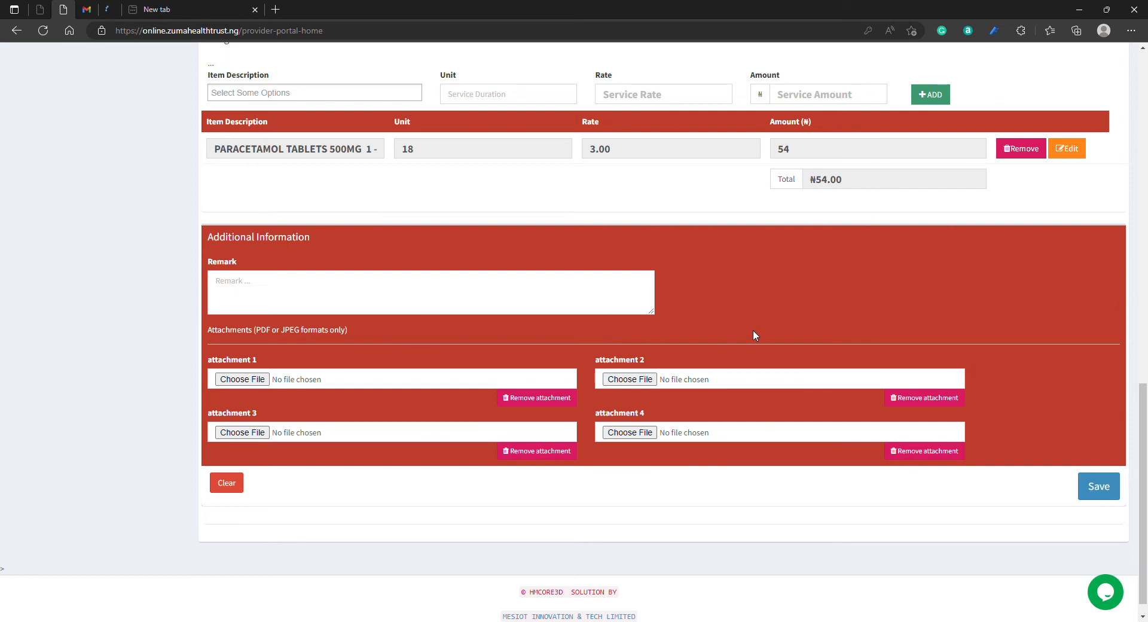
scroll(753, 331, up, 2)
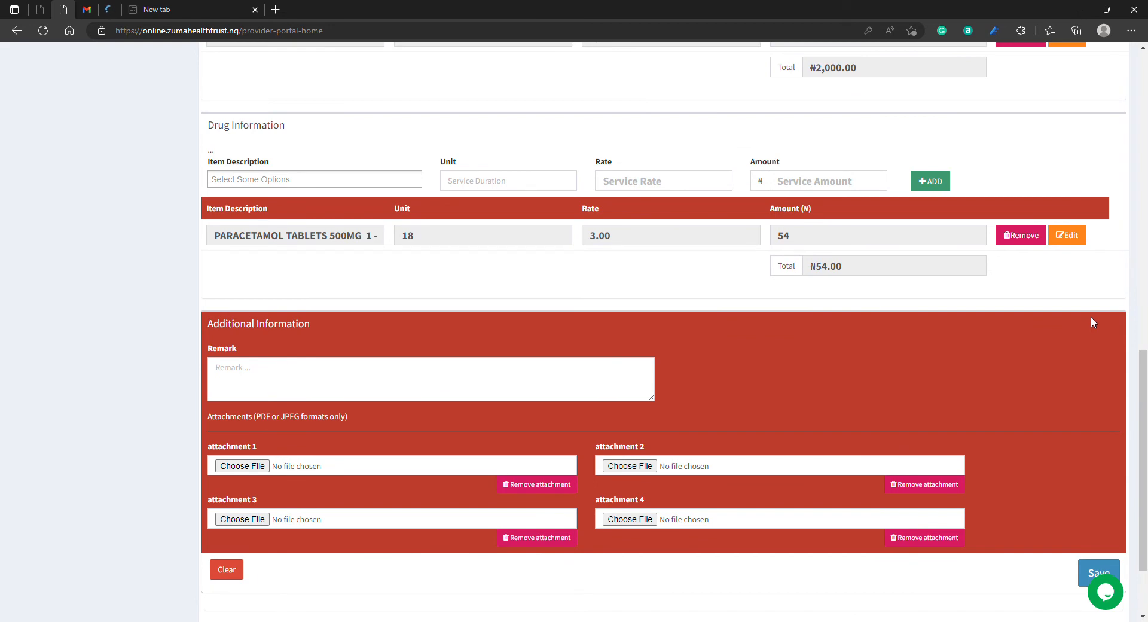
scroll(1096, 317, up, 4)
scroll(1112, 323, down, 6)
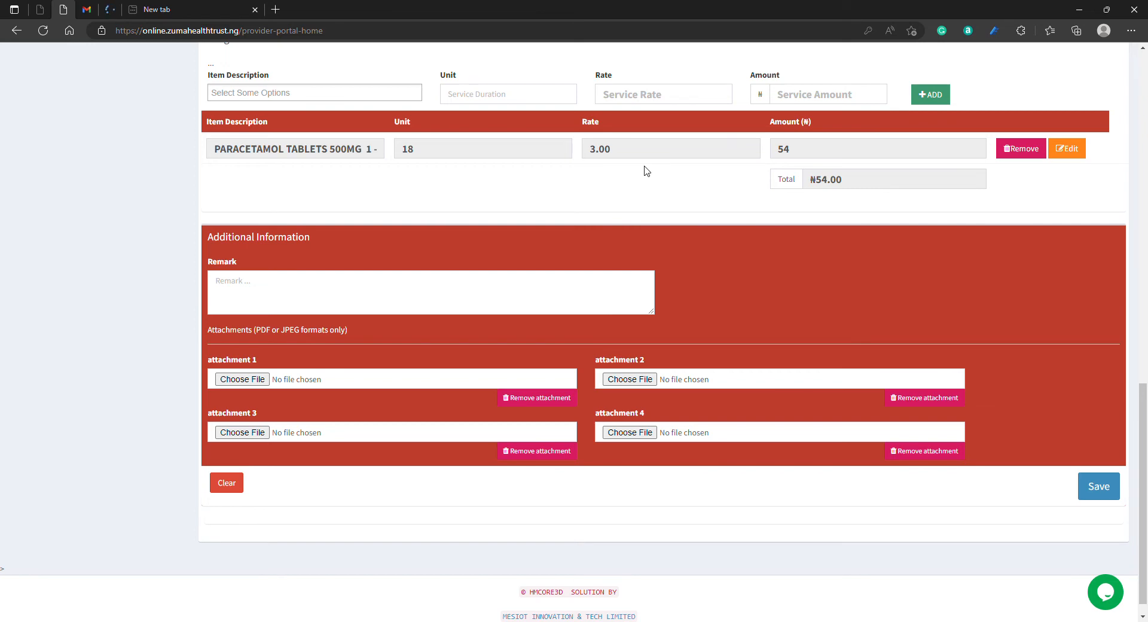
scroll(717, 286, up, 15)
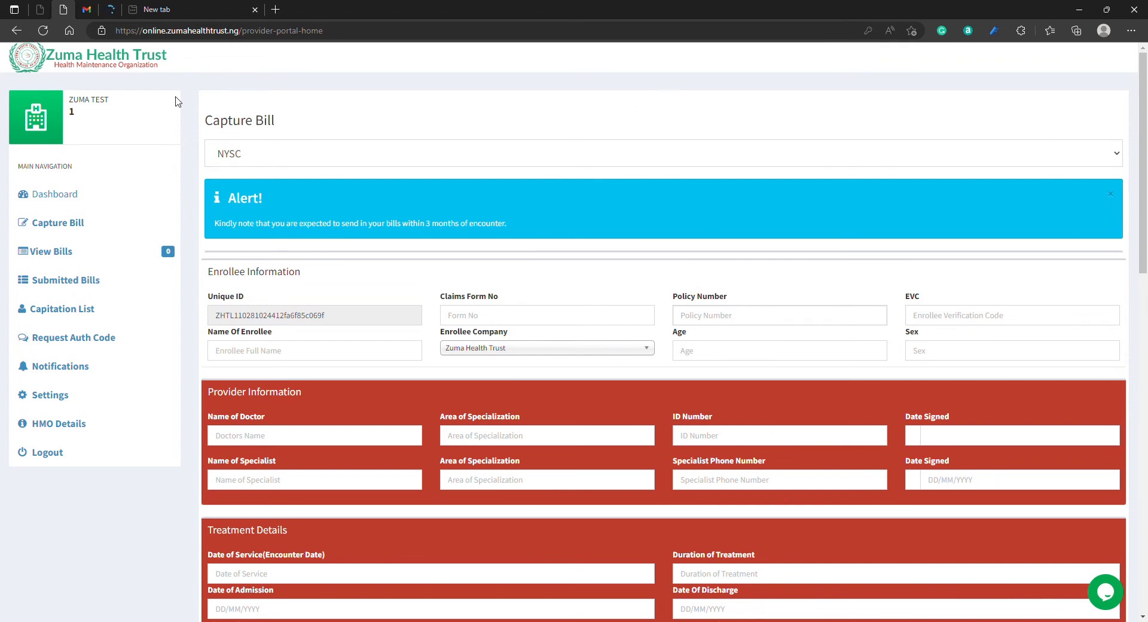
Step: Open the list of captured bills, filter it to the NYSC bill type and look over the listed entry
click(72, 259)
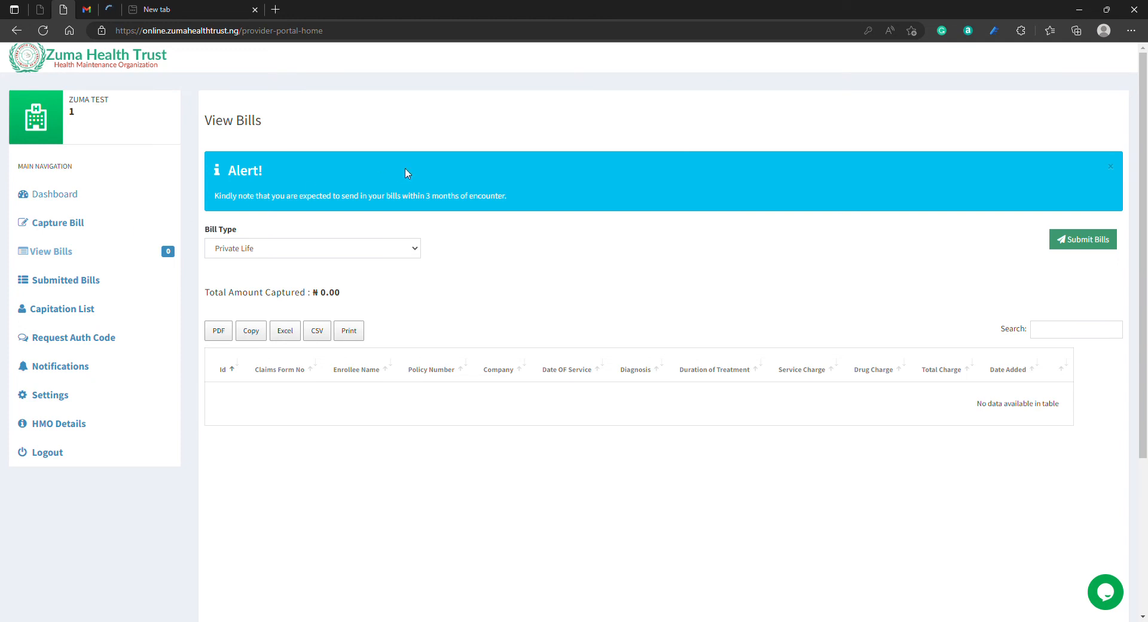
click(374, 248)
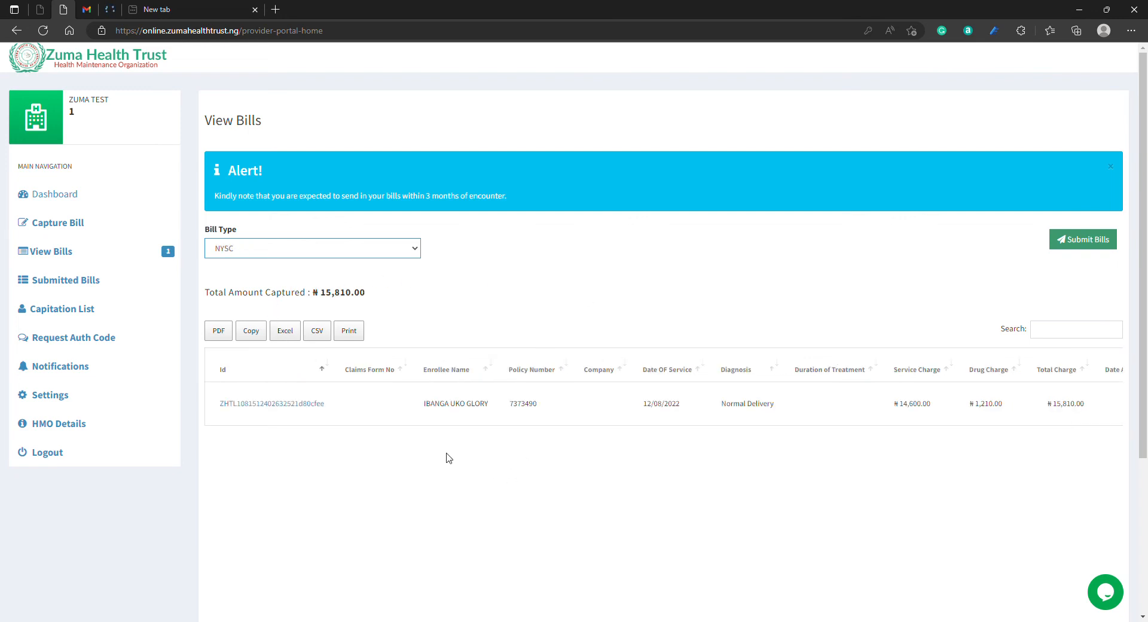
scroll(568, 433, down, 2)
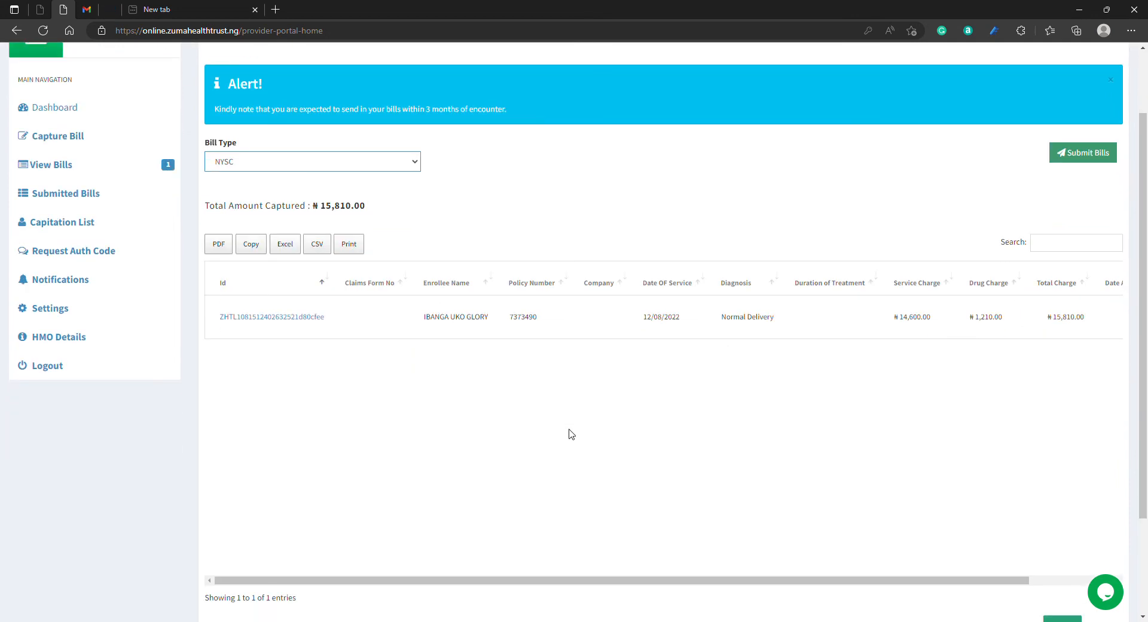
drag(531, 581, 524, 528)
scroll(387, 540, up, 2)
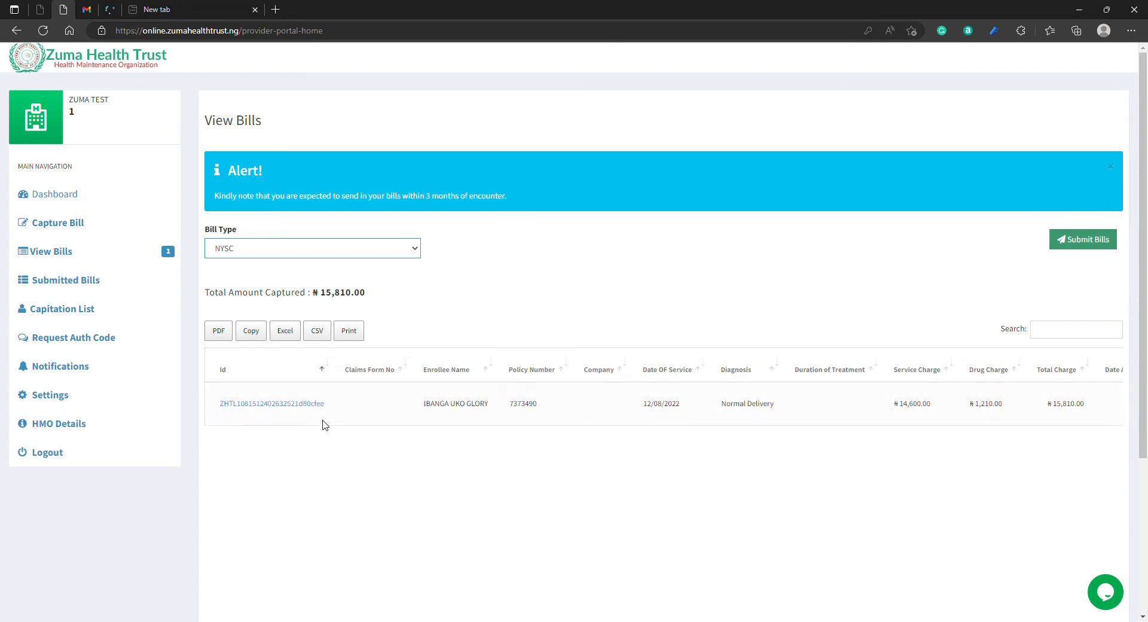
Step: Open the listed NYSC bill for editing, choosing to ignore any bill currently being captured
click(272, 406)
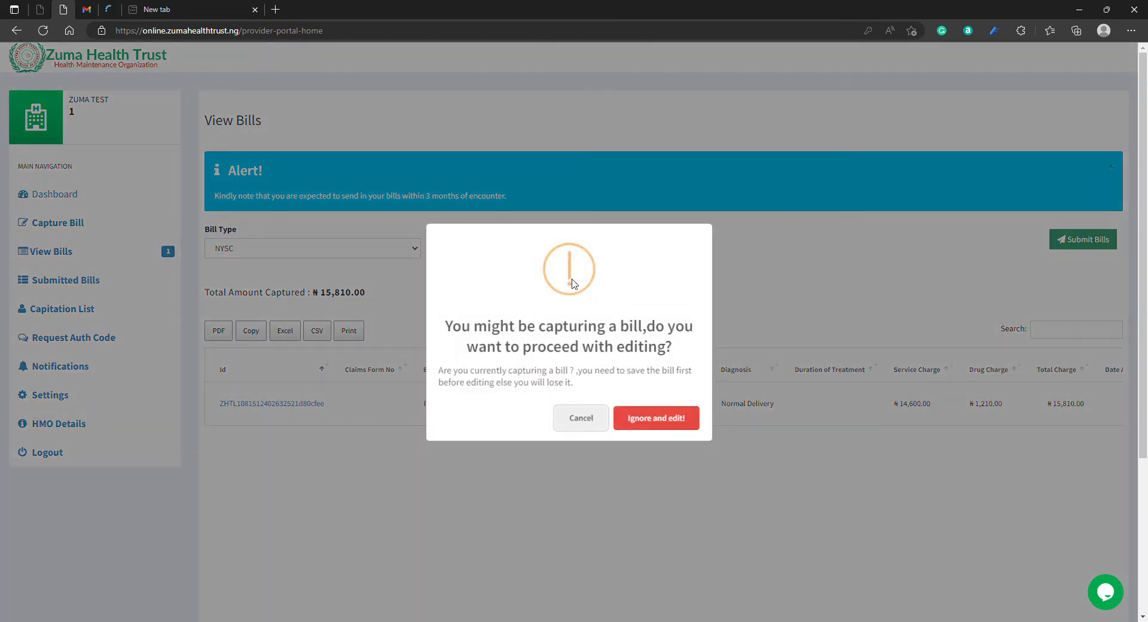
click(663, 426)
click(685, 387)
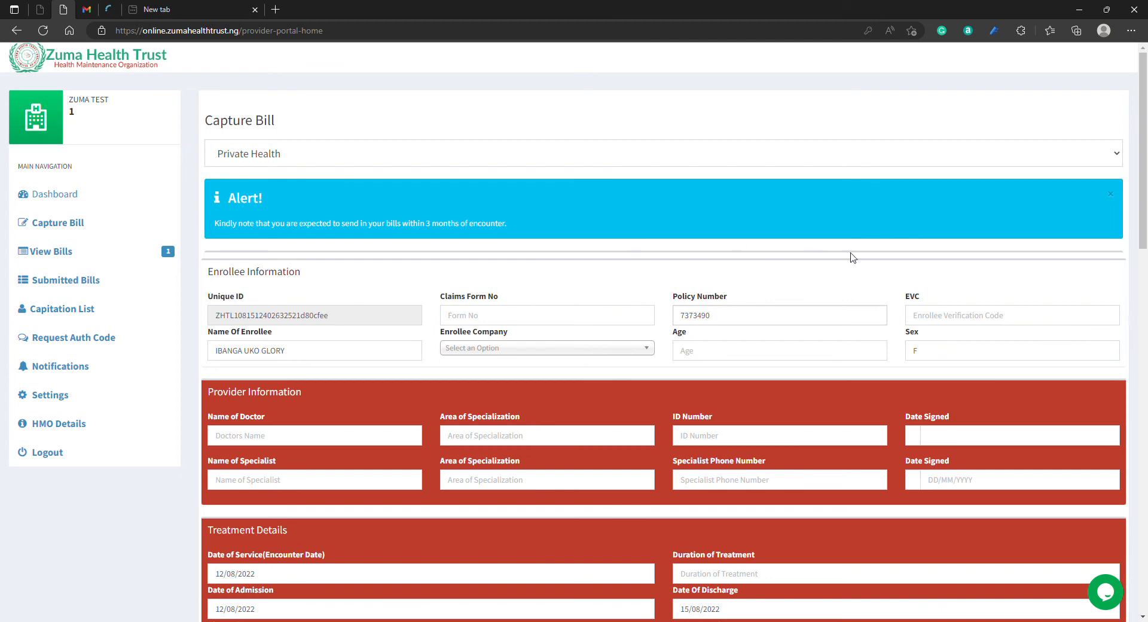
Step: Set the opened bill's type to NYSC, check its service and drug entries, and save the bill
click(898, 154)
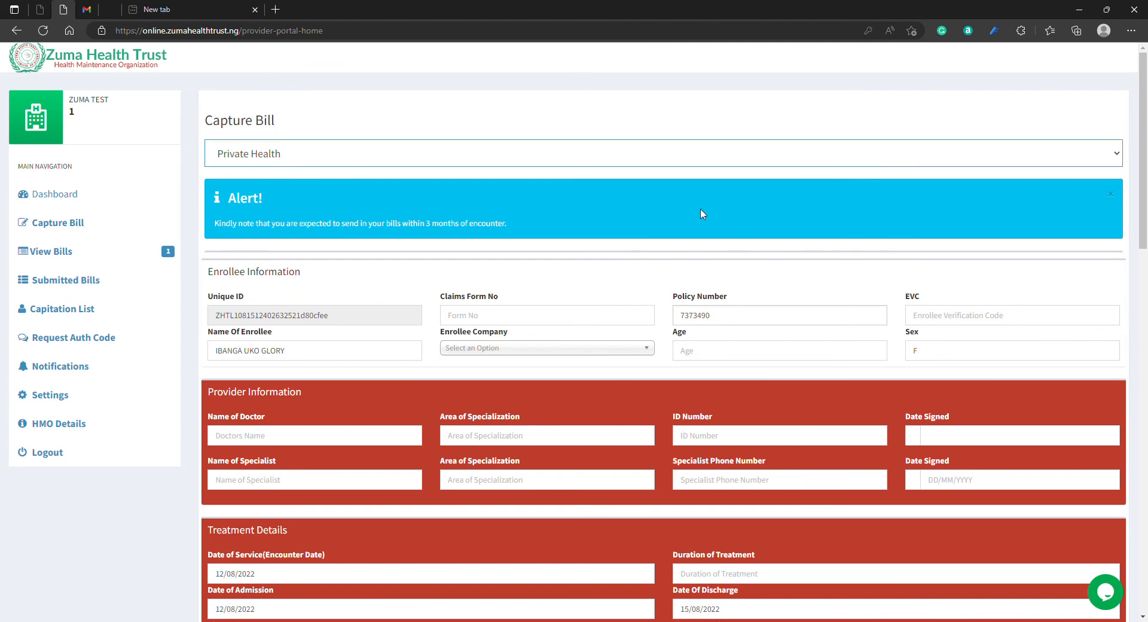
click(673, 230)
scroll(1089, 314, down, 7)
scroll(1088, 314, down, 3)
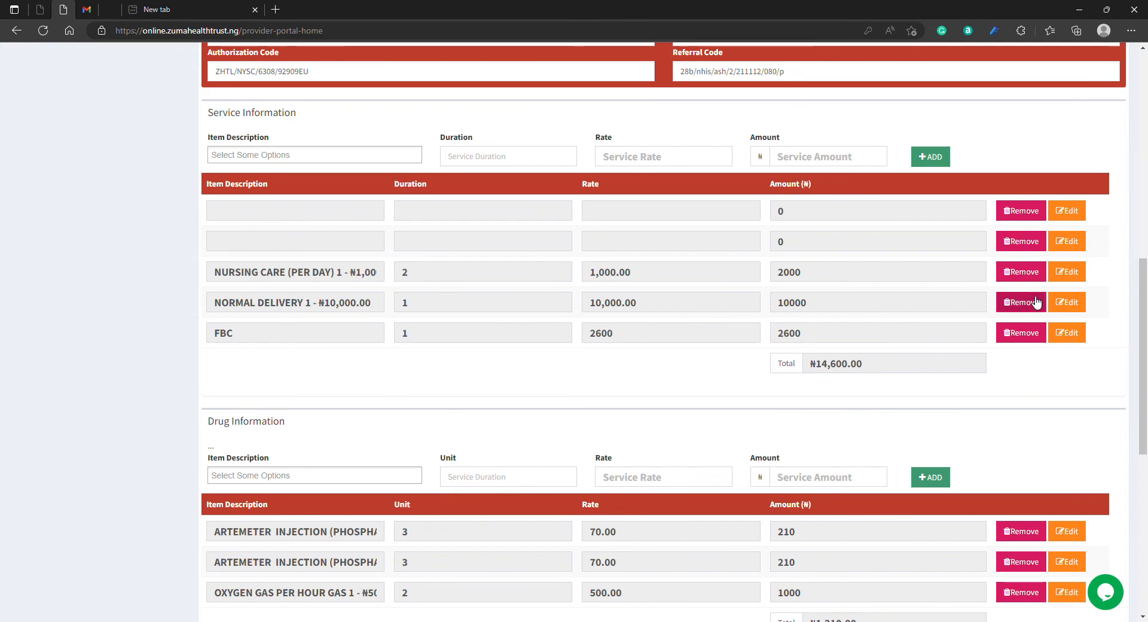
scroll(1094, 330, down, 2)
scroll(1094, 330, down, 6)
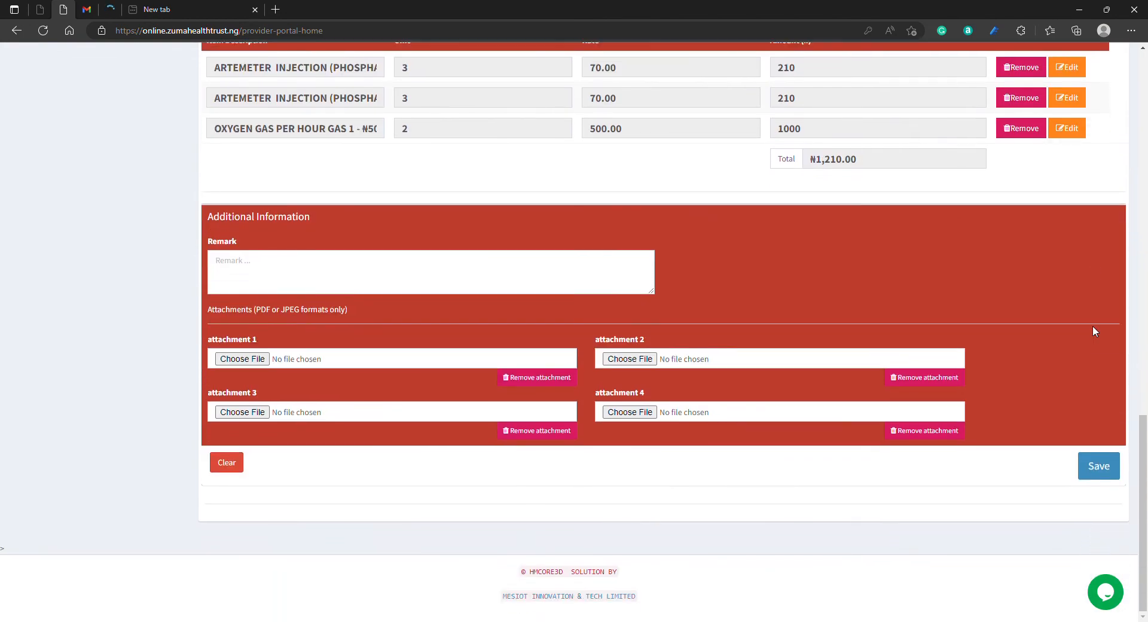
click(1097, 468)
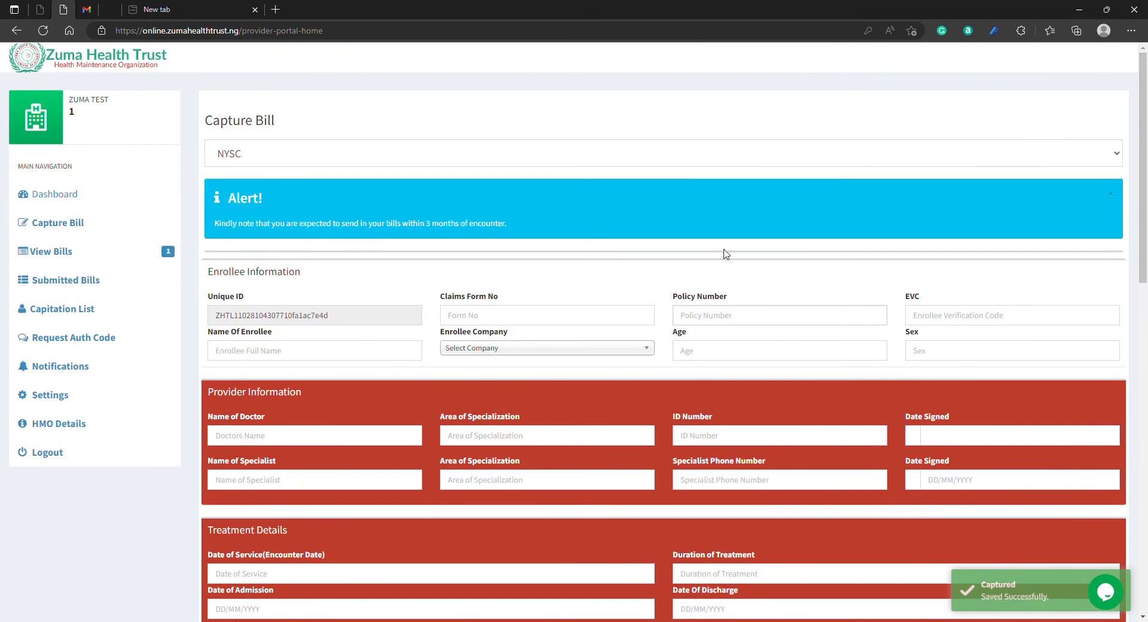
Step: Open the list of captured bills and review all columns of the NYSC entry, including the charges and delete option
click(74, 252)
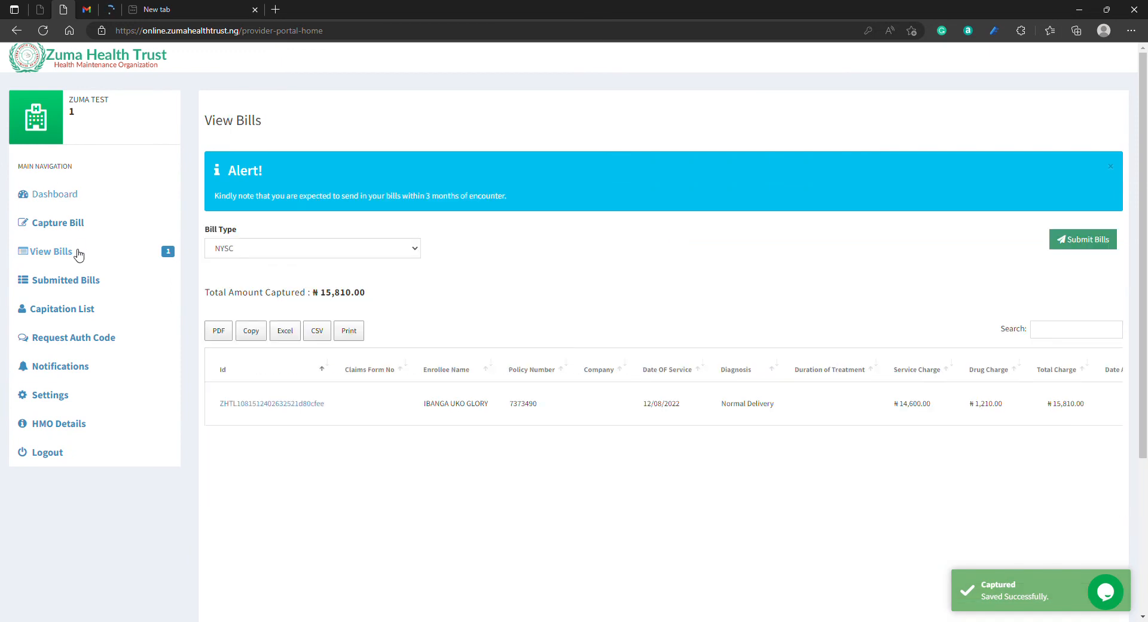
scroll(448, 456, down, 3)
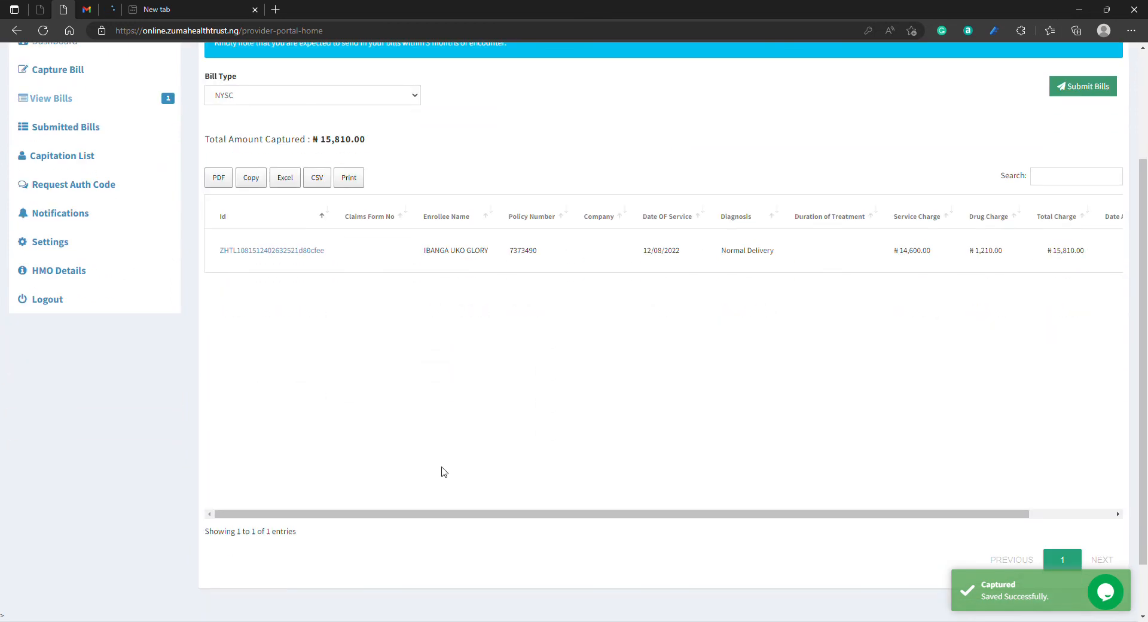
drag(445, 493, 579, 469)
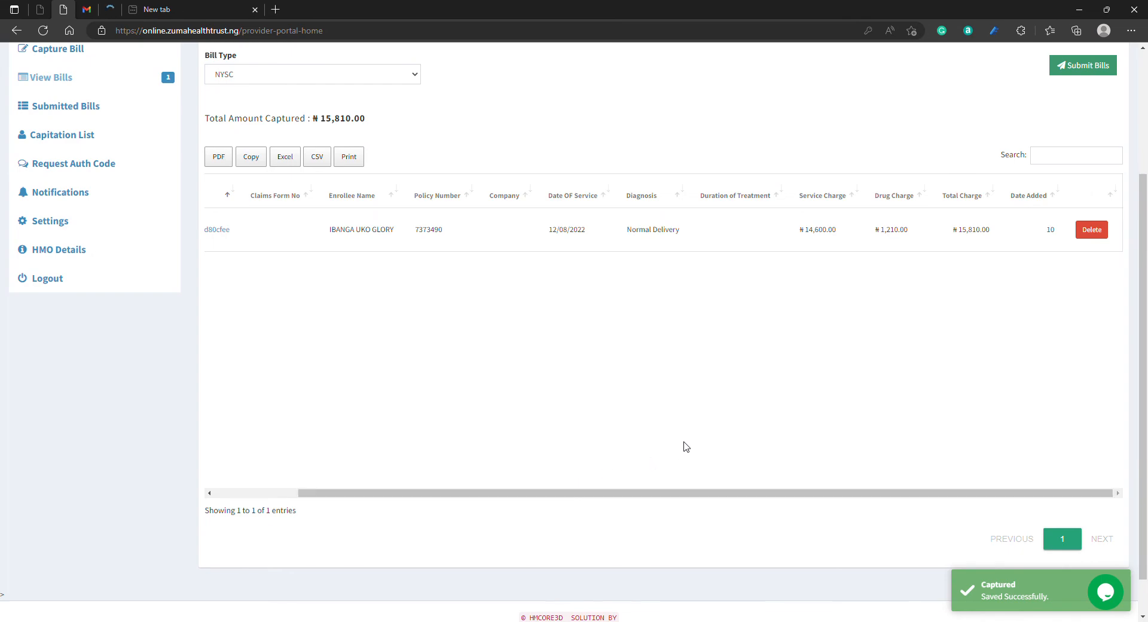
scroll(685, 446, up, 2)
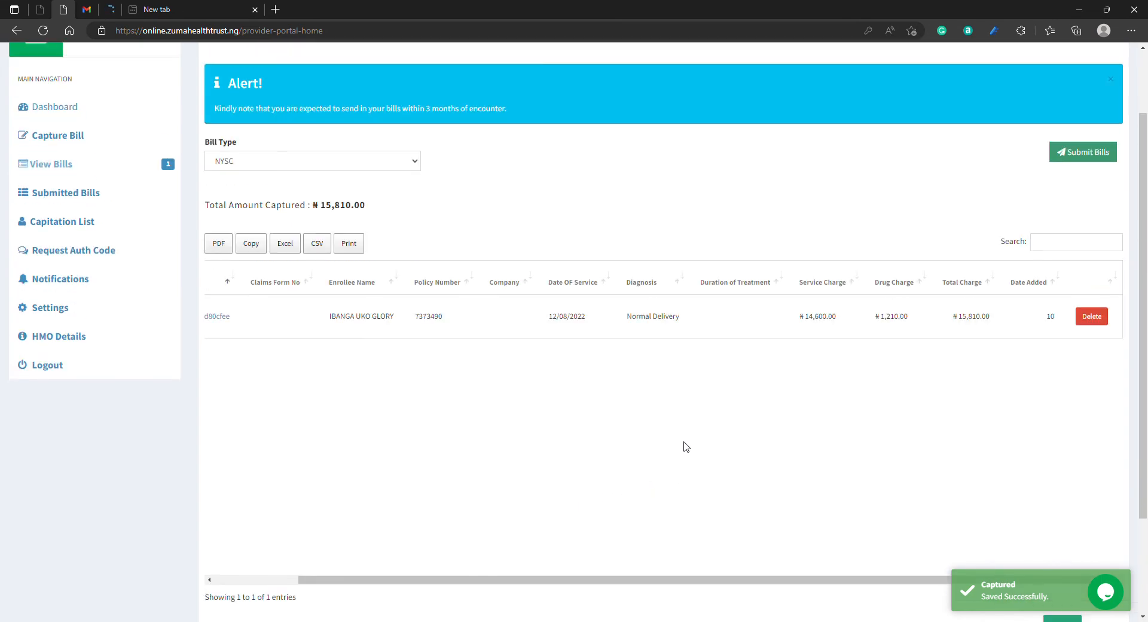
scroll(649, 487, down, 2)
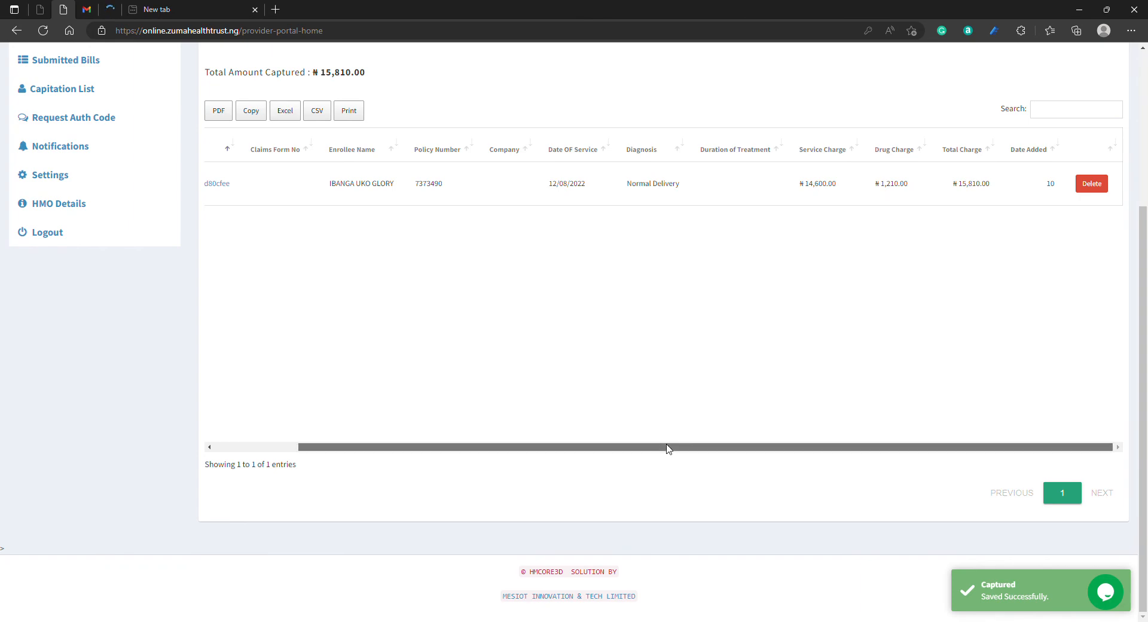
drag(667, 448, 386, 454)
scroll(1068, 364, up, 3)
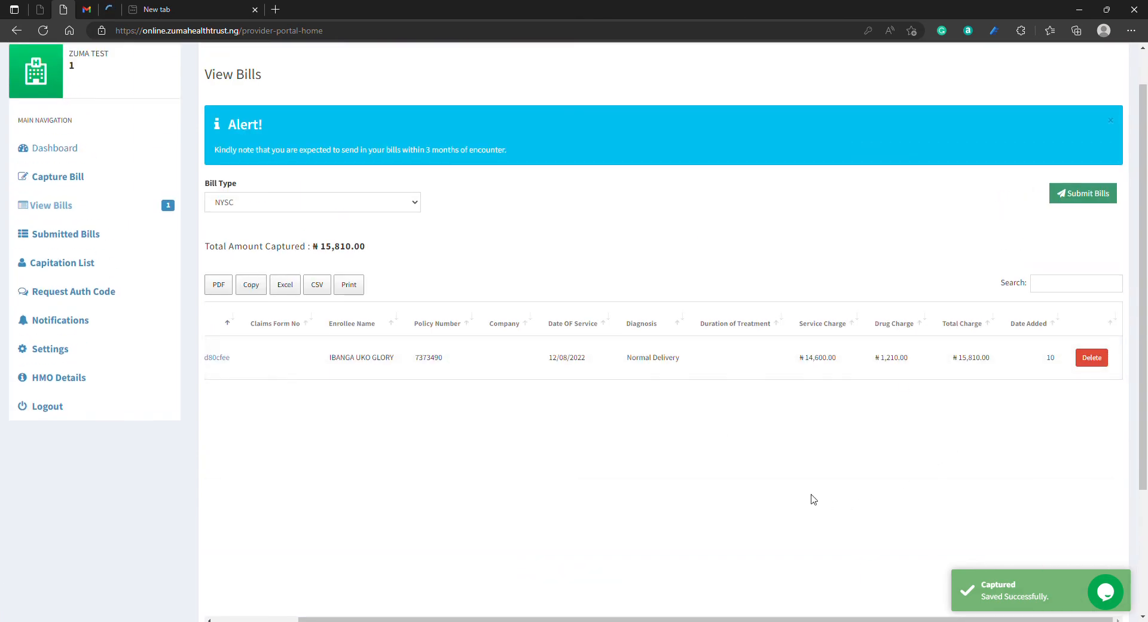
scroll(622, 476, down, 3)
drag(656, 448, 423, 360)
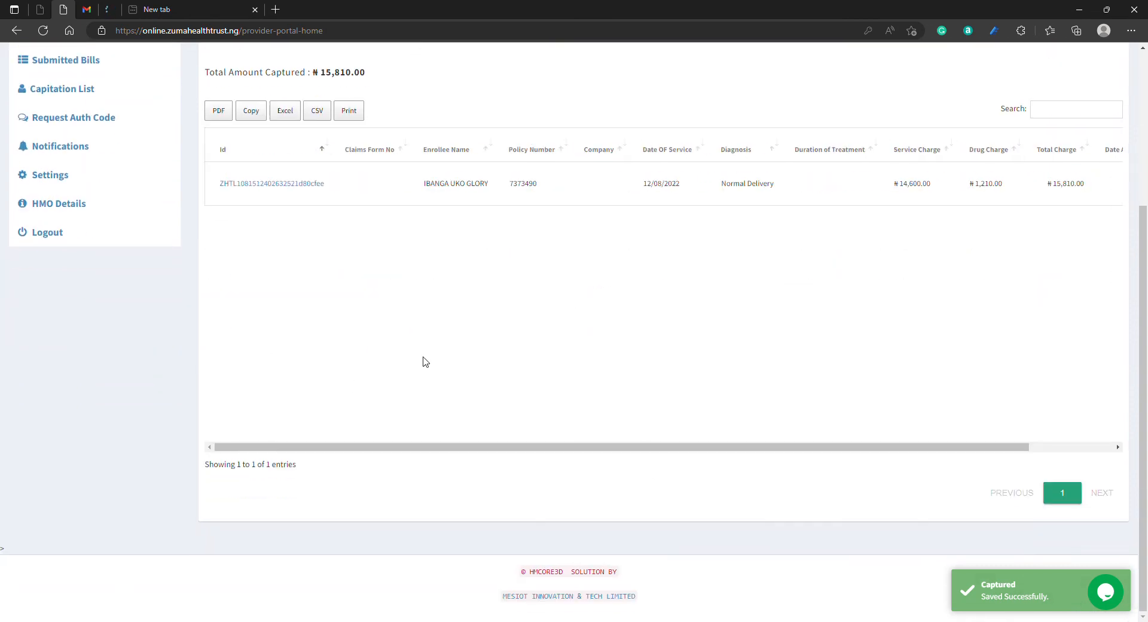
scroll(540, 377, up, 3)
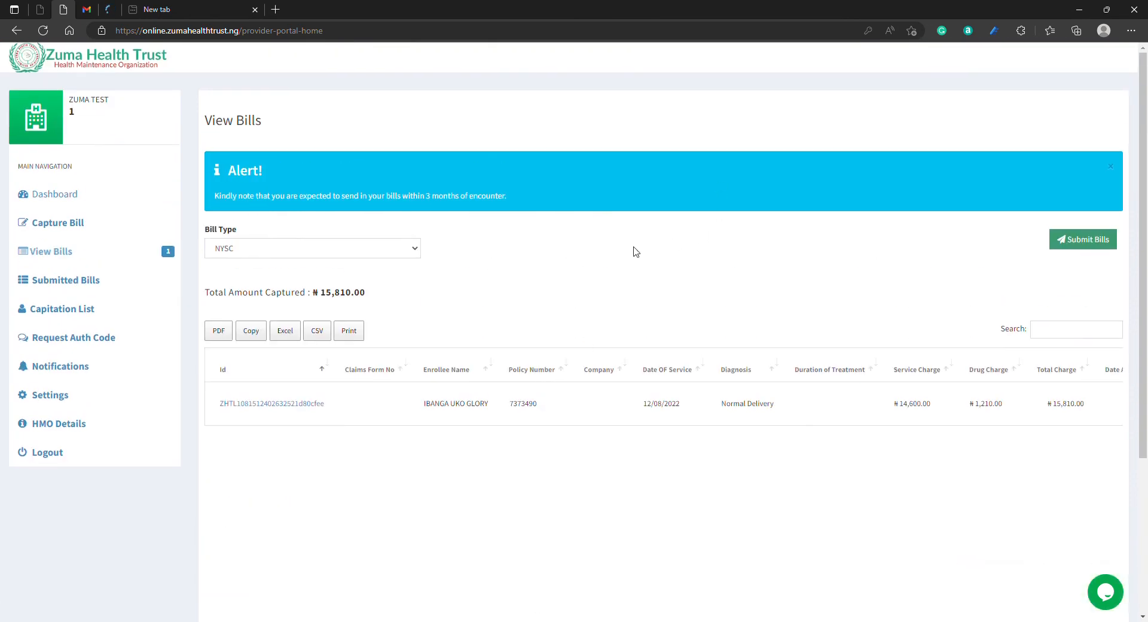
Step: Start submitting the NYSC bills with encounter period August,2022, and close the submission form without submitting
click(1088, 242)
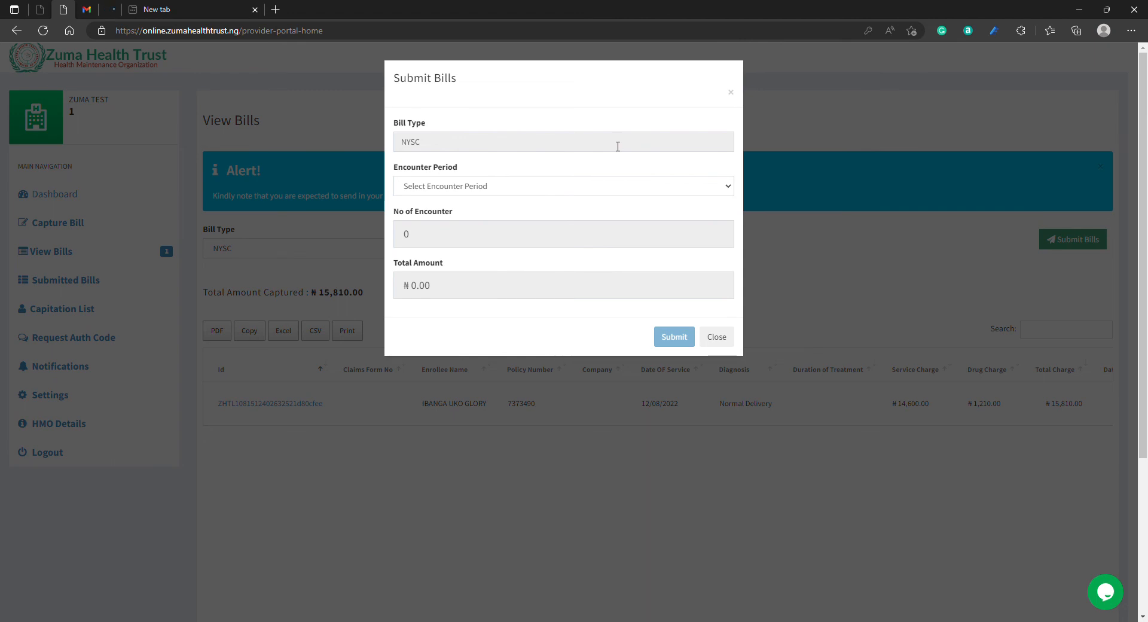
click(560, 186)
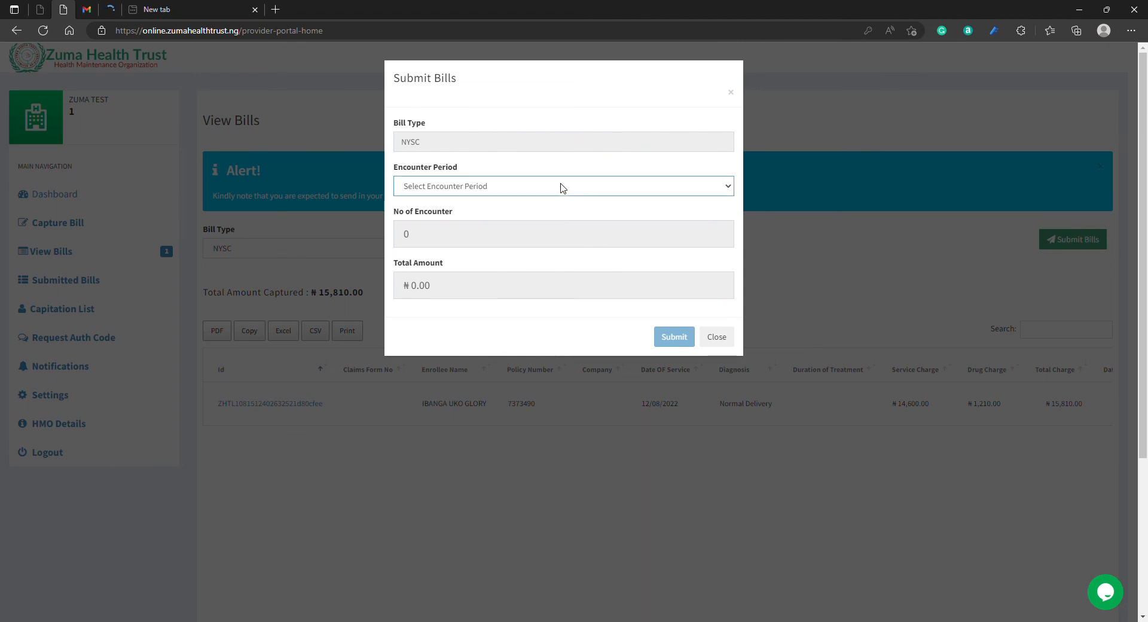
click(555, 216)
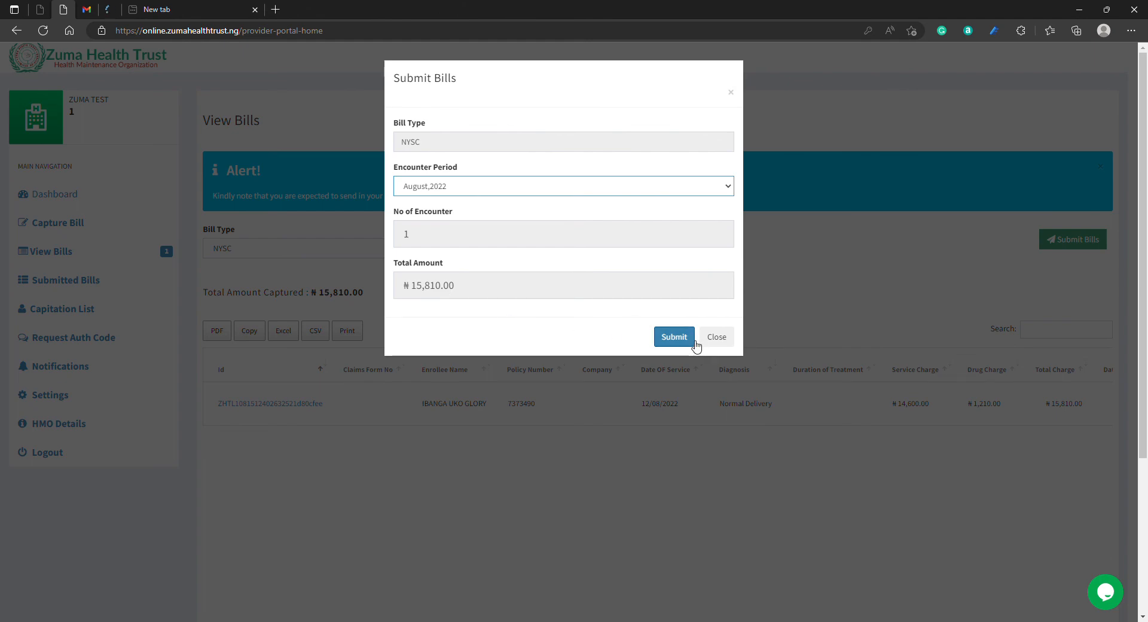
click(668, 340)
click(728, 343)
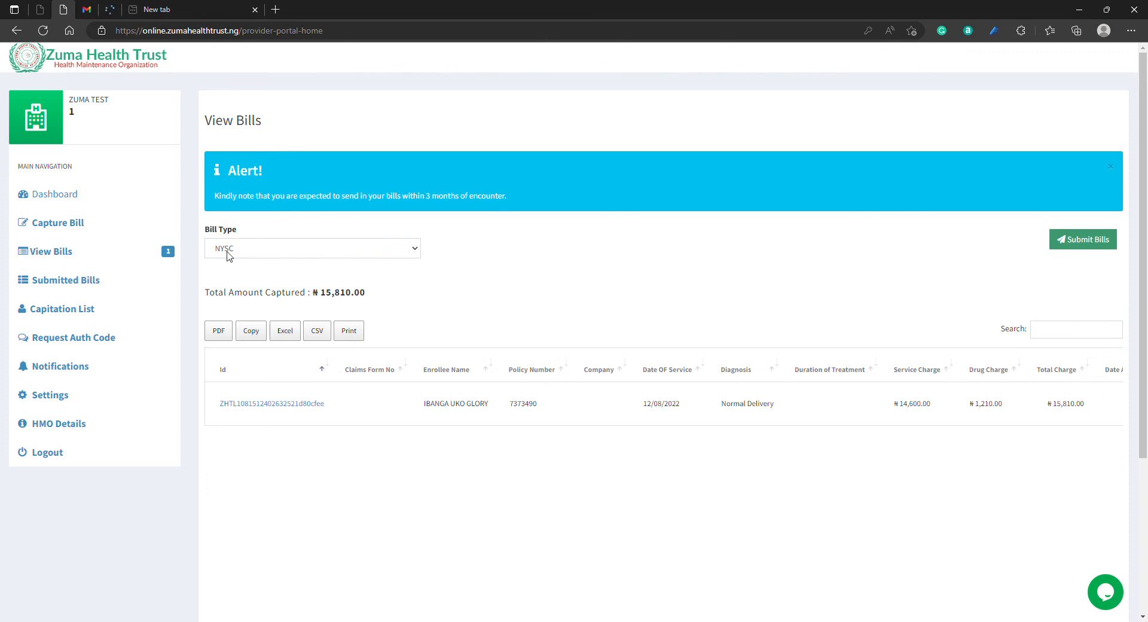
Step: Open the list of submitted bills and look over each claim's period, batch, total, delivery date and status
click(82, 281)
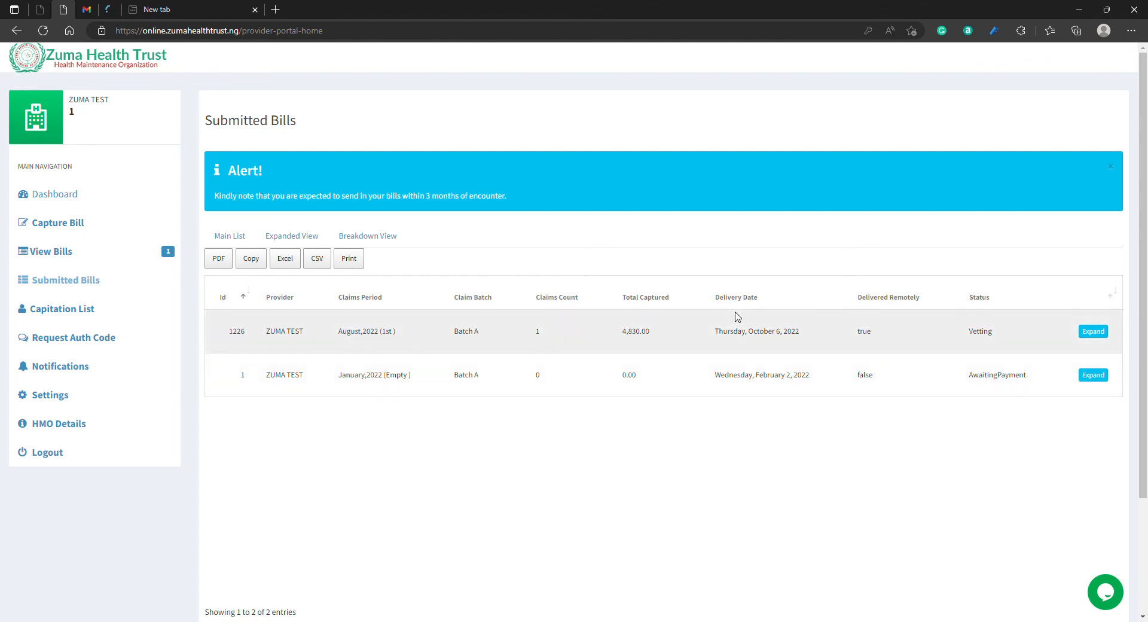
scroll(771, 371, down, 2)
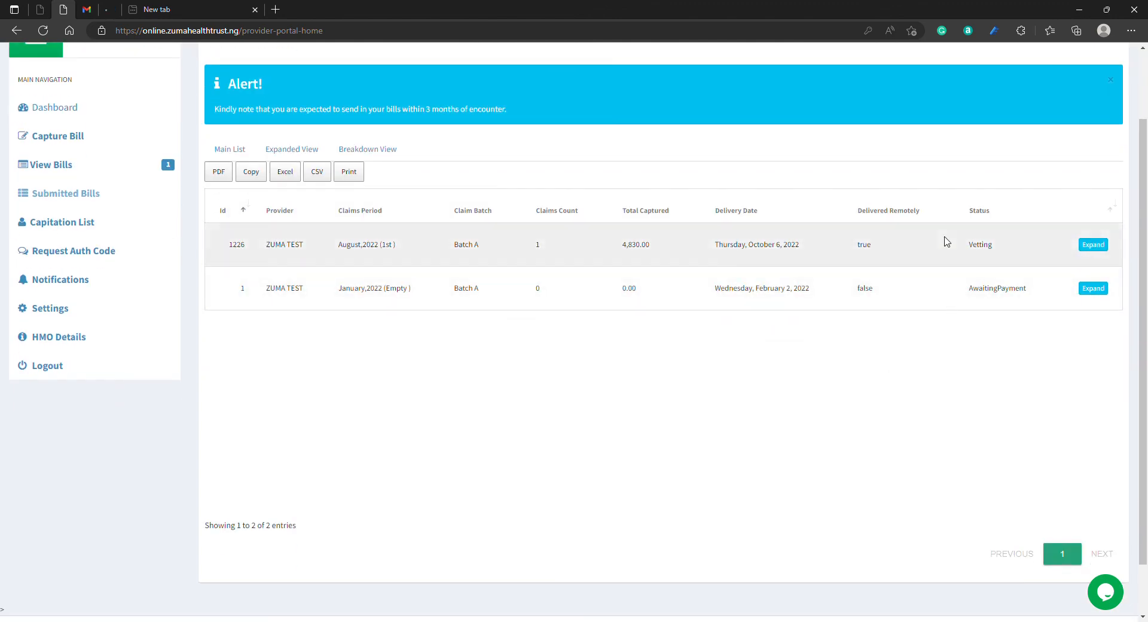
scroll(992, 387, up, 2)
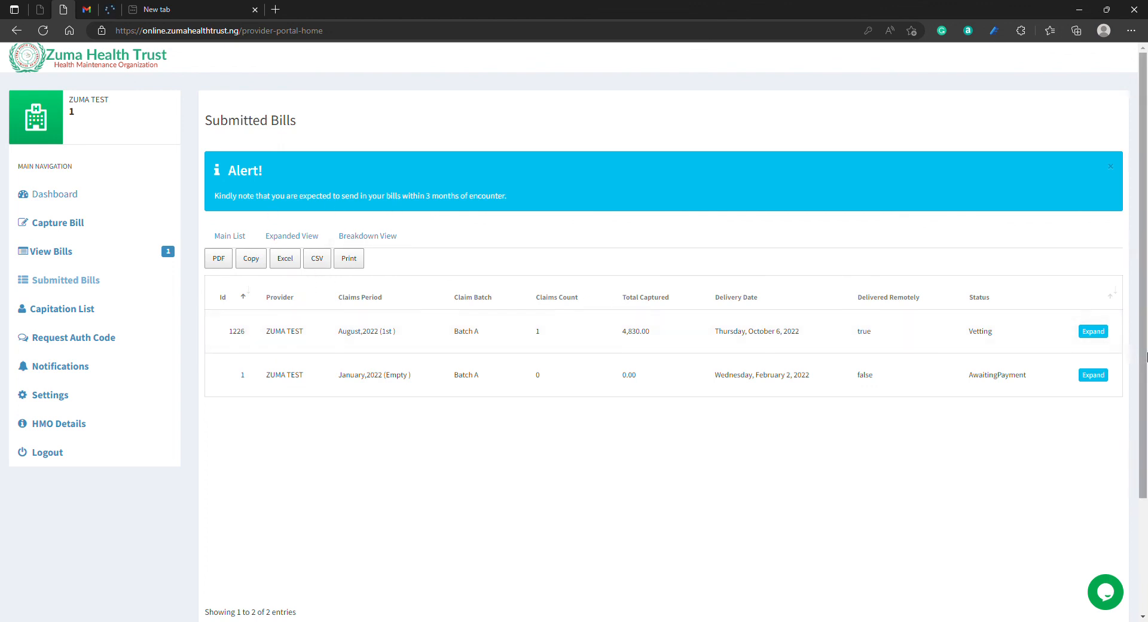
Step: Expand the August,2022 and January,2022 submitted claims in turn, returning to the main list after each
click(1099, 336)
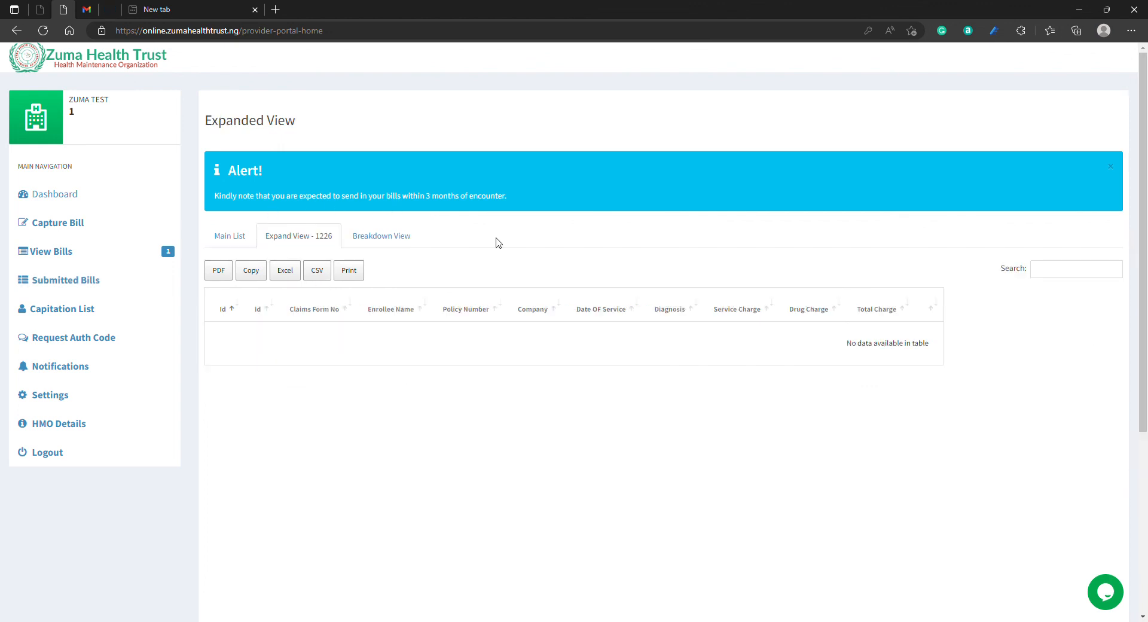
click(253, 245)
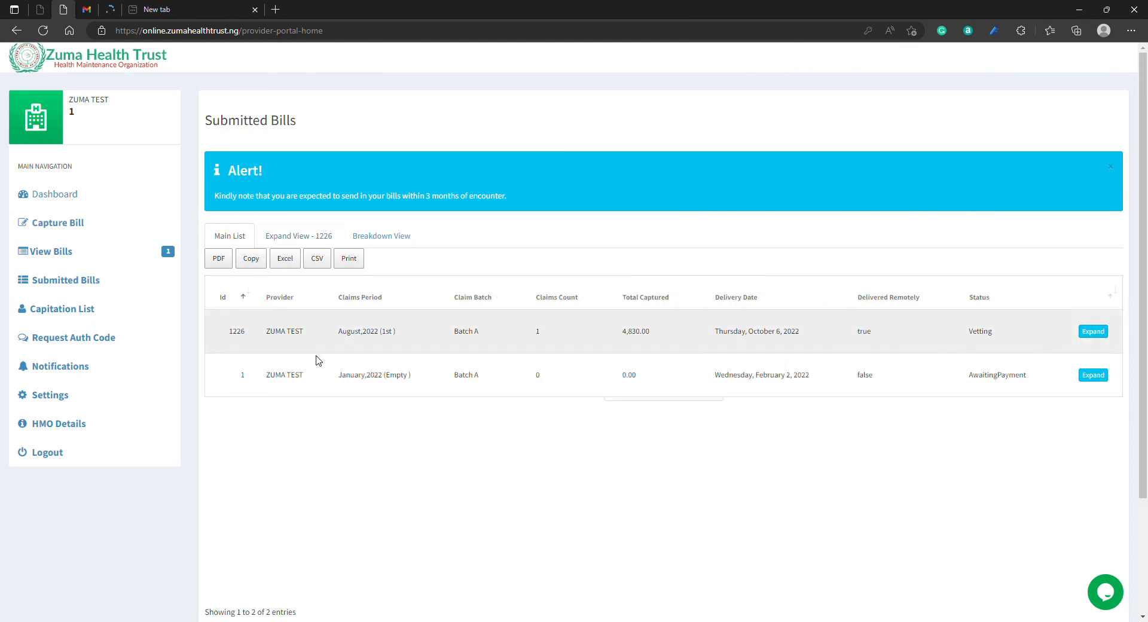
click(1092, 375)
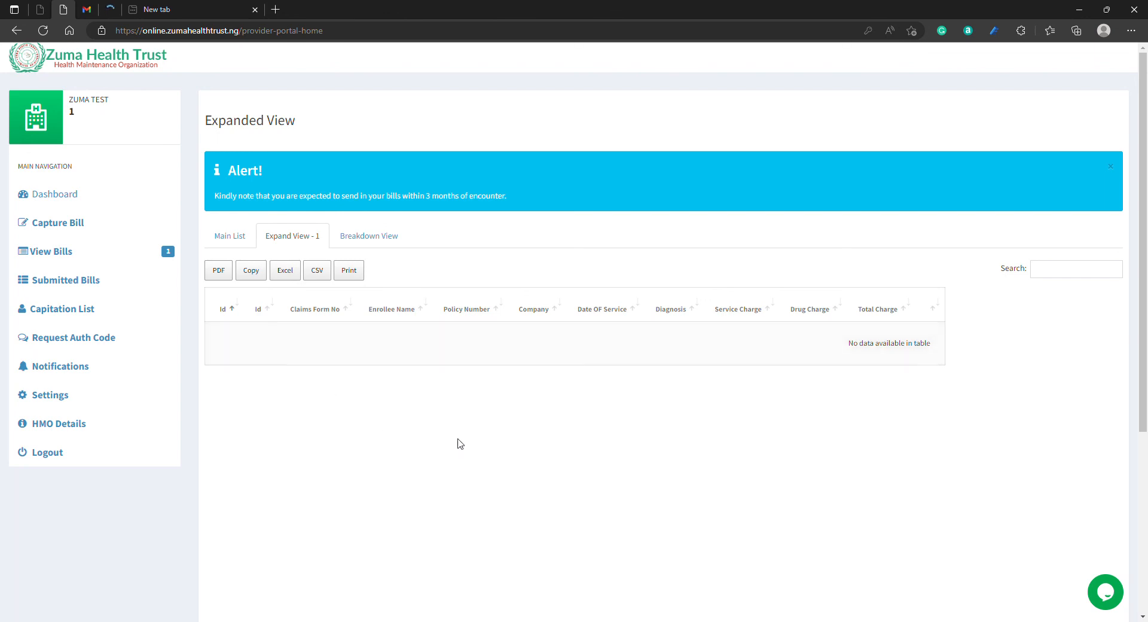
click(228, 237)
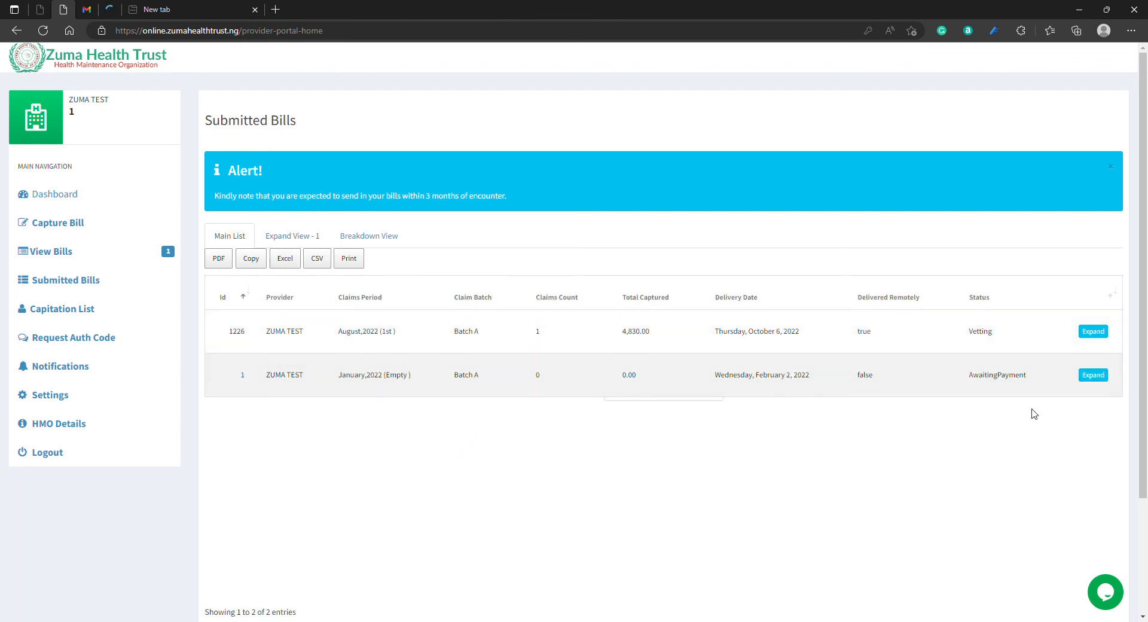
Step: Expand the August,2022 claim and review the malaria encounter's breakdown of services, drugs, remark and finance
click(1094, 332)
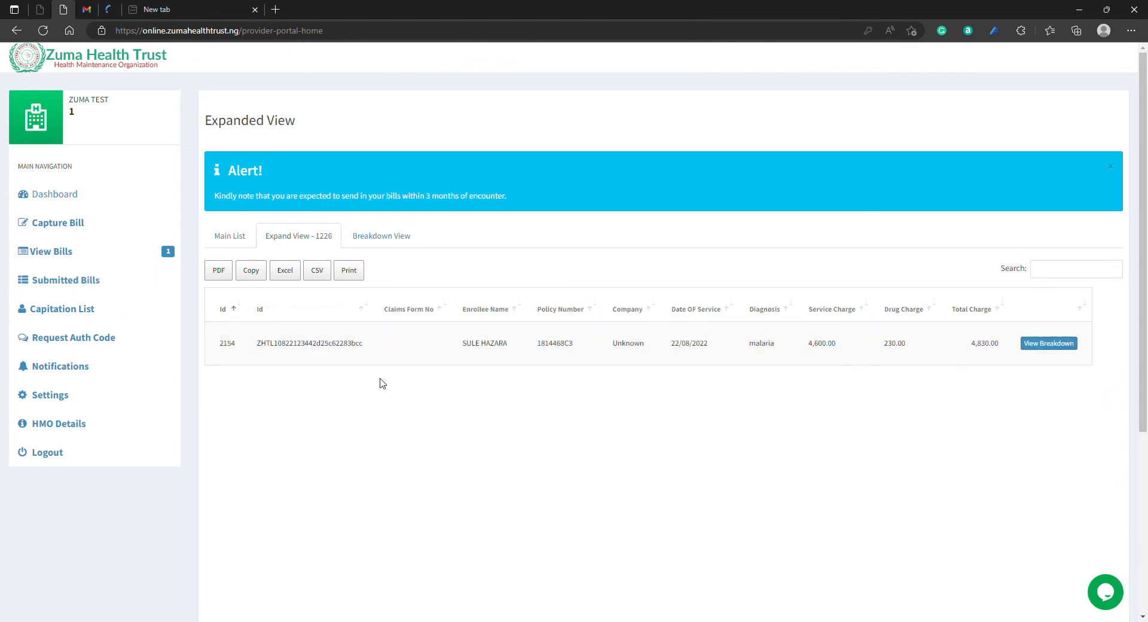
click(1050, 345)
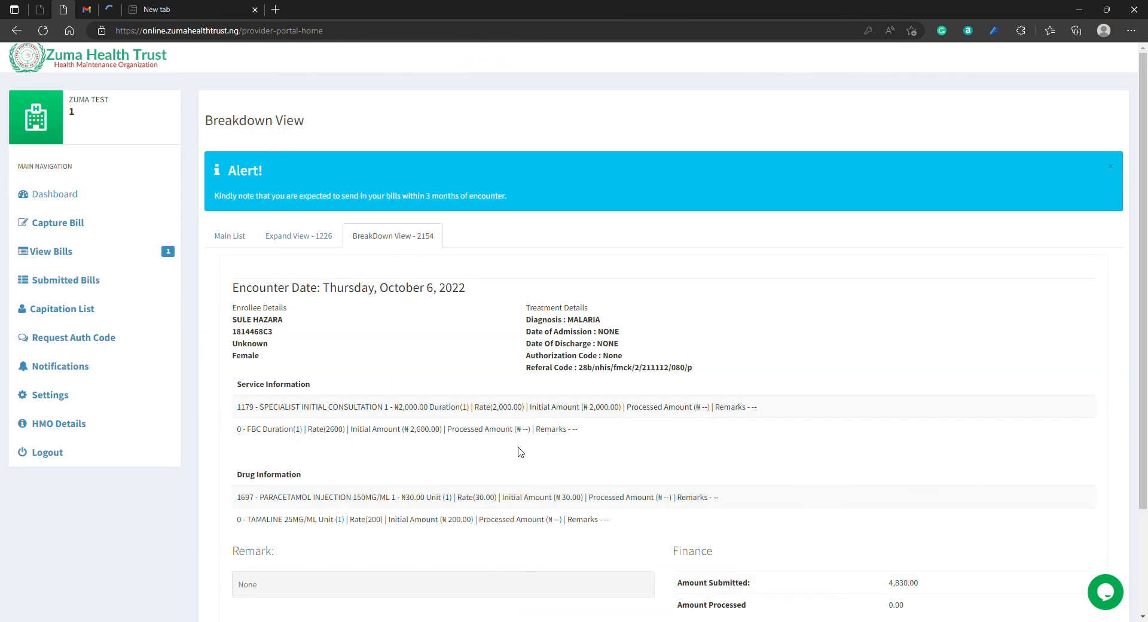
scroll(715, 510, down, 3)
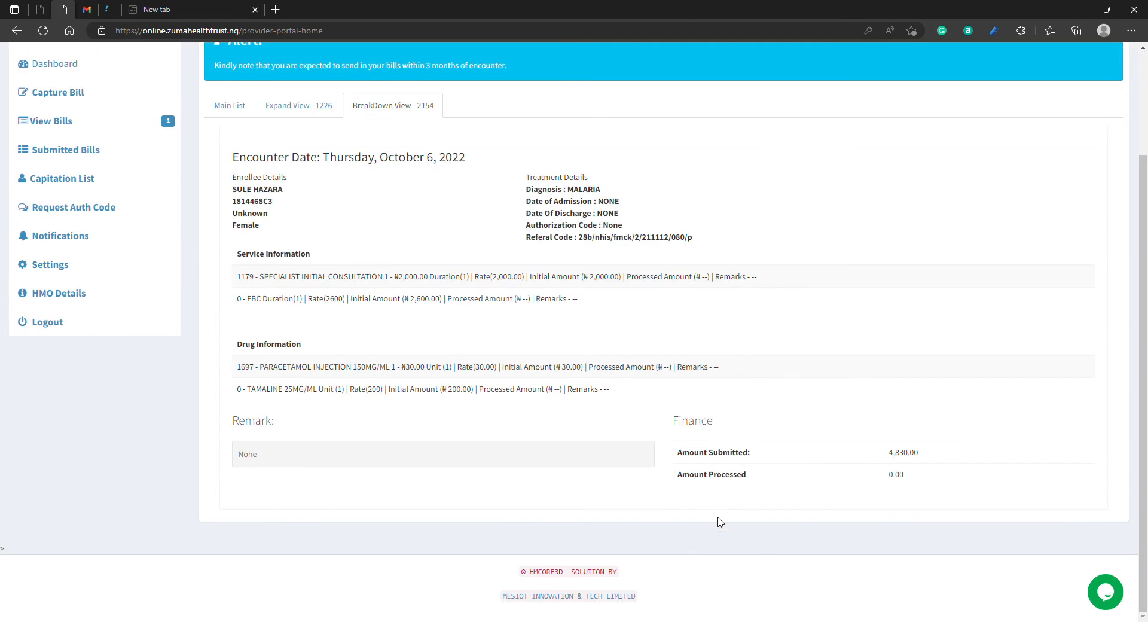
scroll(718, 520, up, 3)
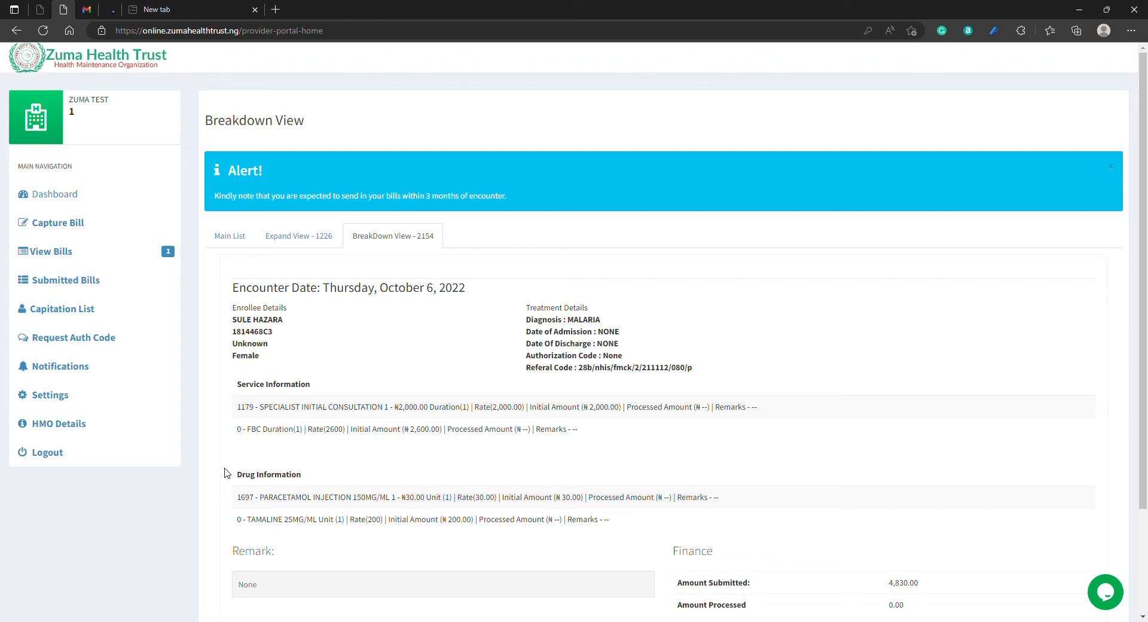
Step: Revisit the bill capture, captured bills and submitted bills pages, and open the capitation list
click(57, 196)
click(74, 223)
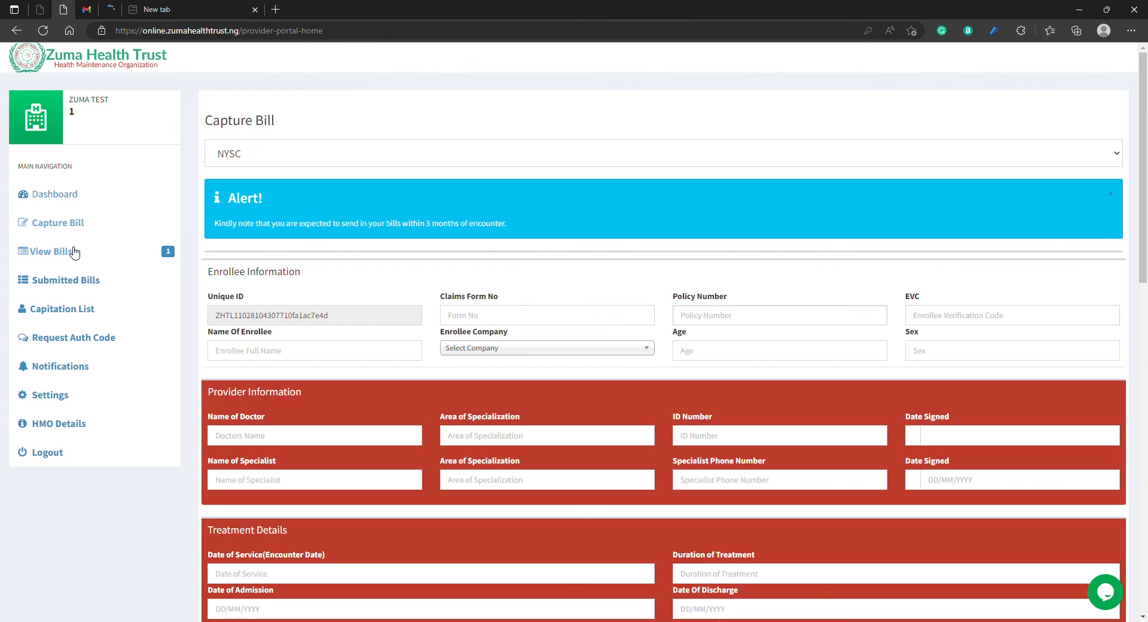
click(66, 252)
click(82, 281)
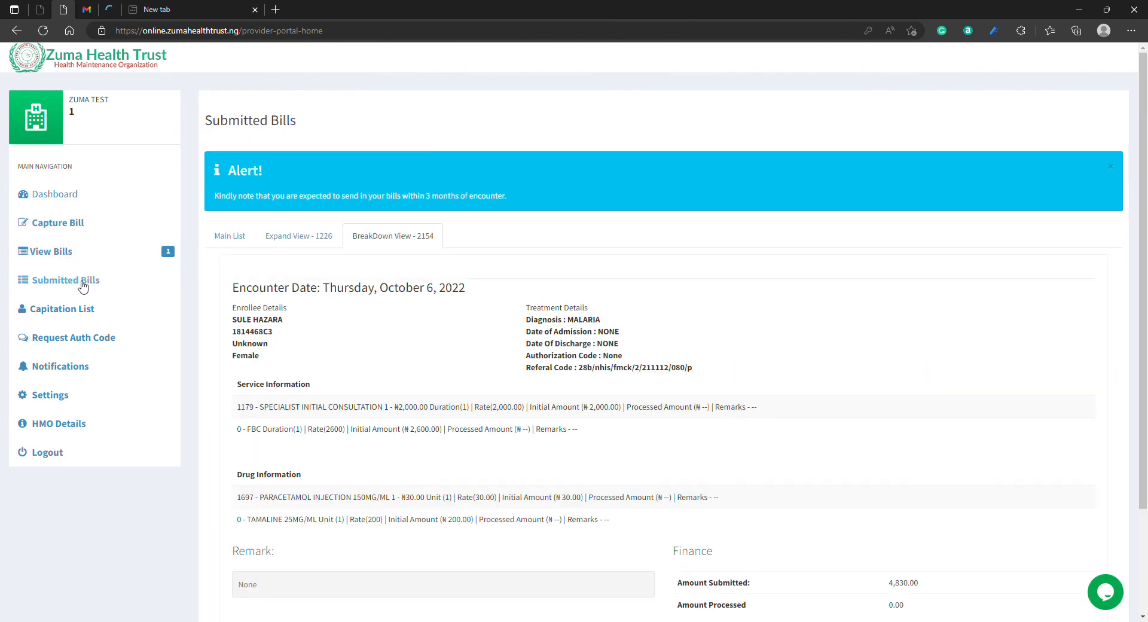
click(78, 312)
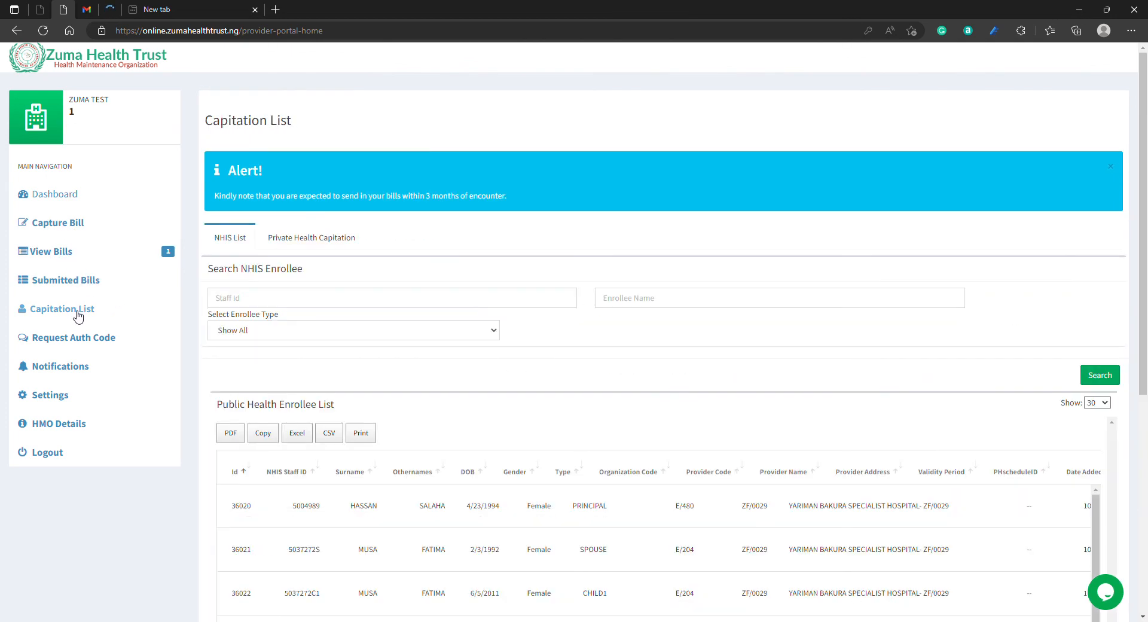